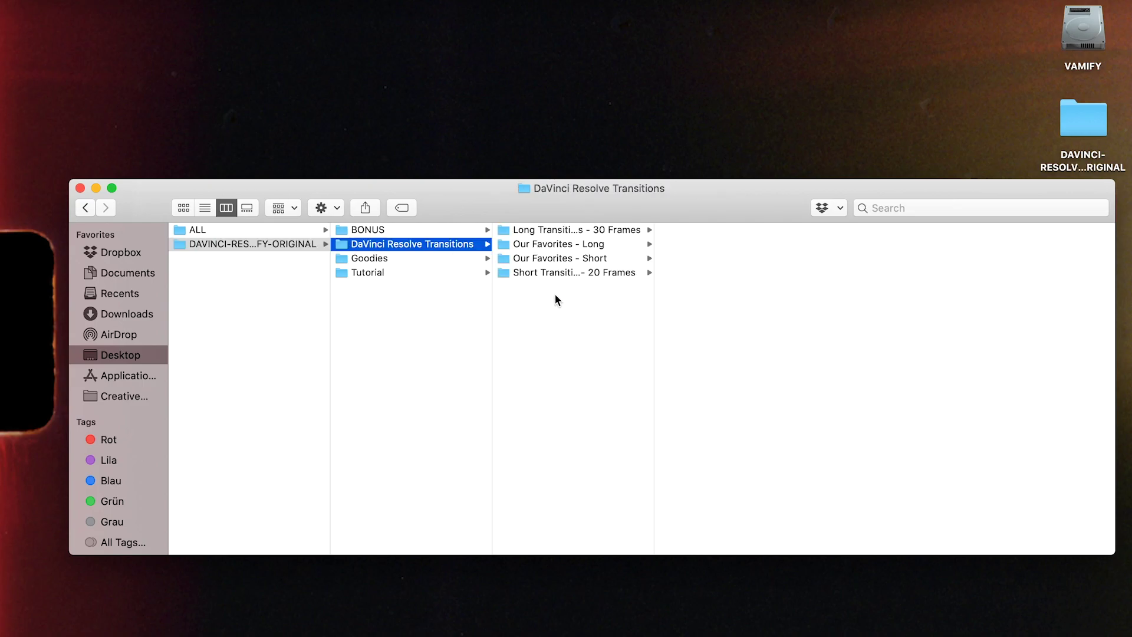
Browse Finder into Long Transitions - 30 Frames > Zoom In Slow > Preview Effects.
{"action": "left_click_drag", "start_coordinate": [654, 311], "coordinate": [747, 315]}
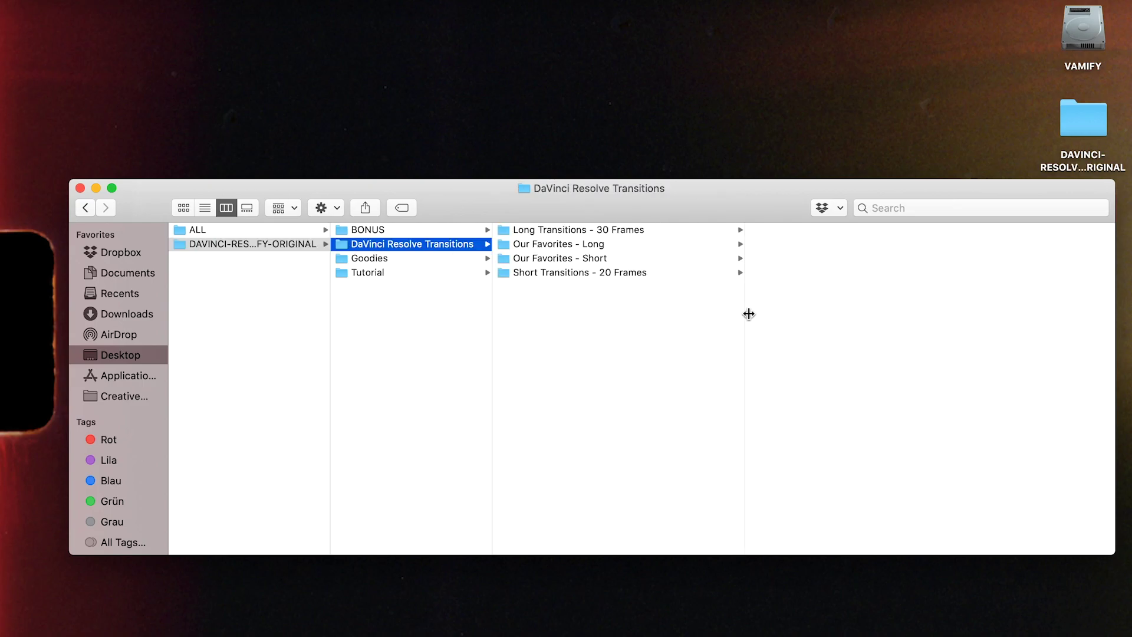
{"action": "left_click", "coordinate": [644, 233]}
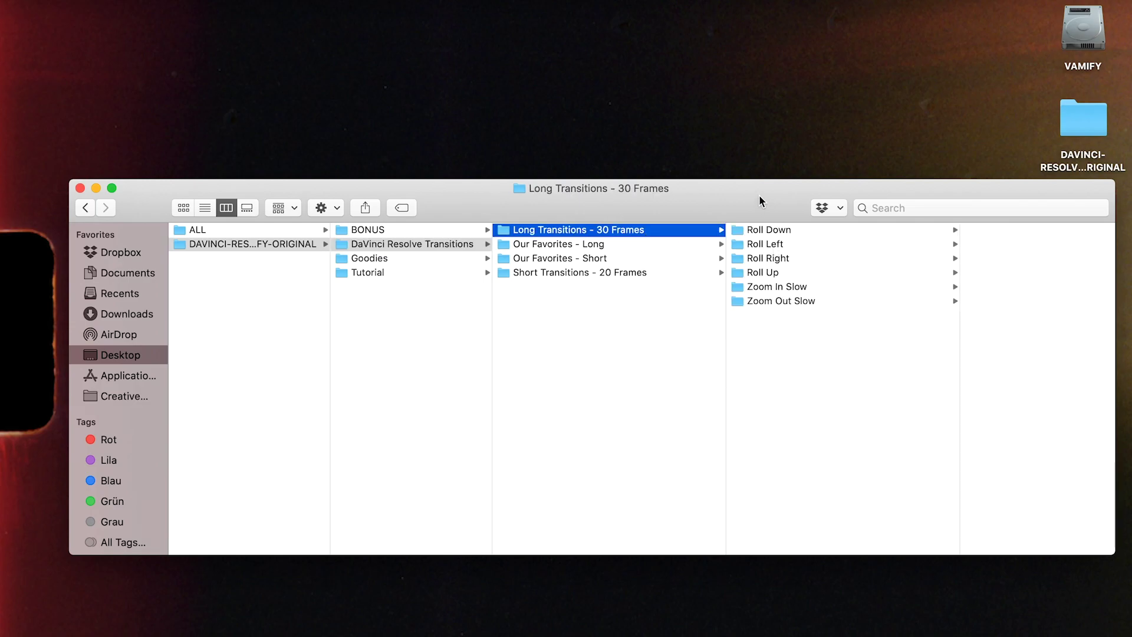
{"action": "left_click_drag", "start_coordinate": [759, 195], "coordinate": [733, 209]}
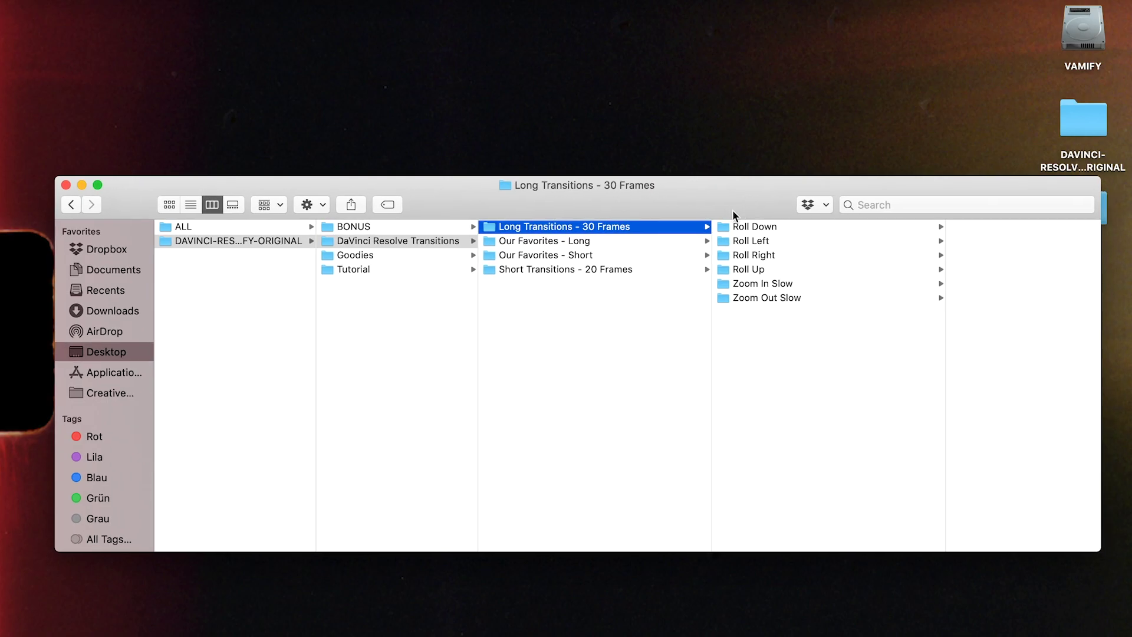
{"action": "left_click", "coordinate": [790, 289]}
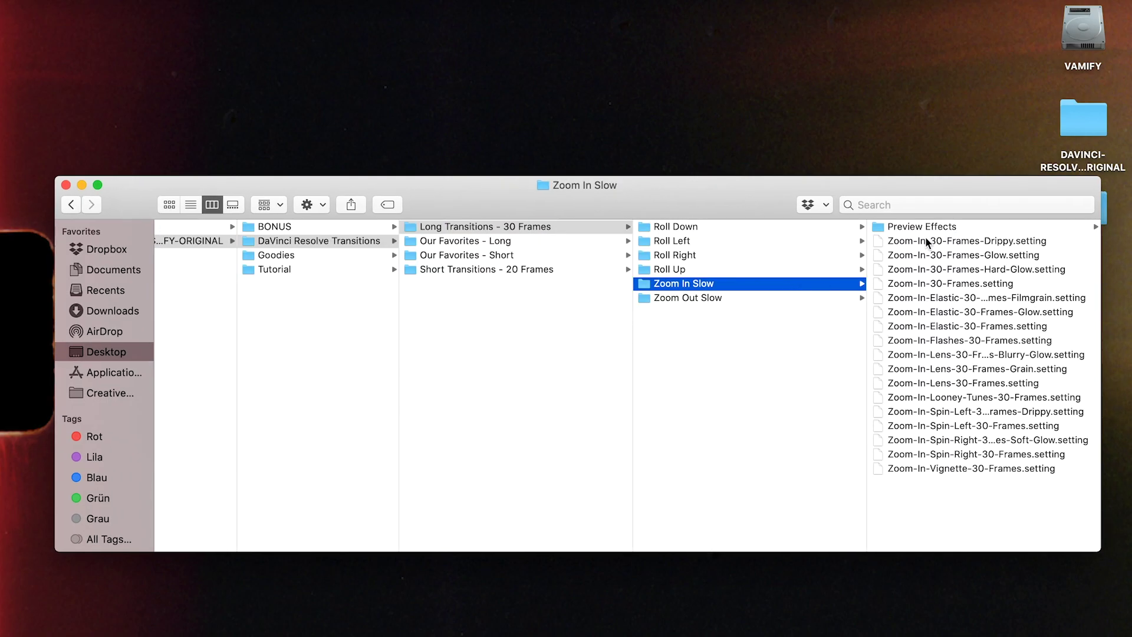
{"action": "left_click", "coordinate": [949, 223]}
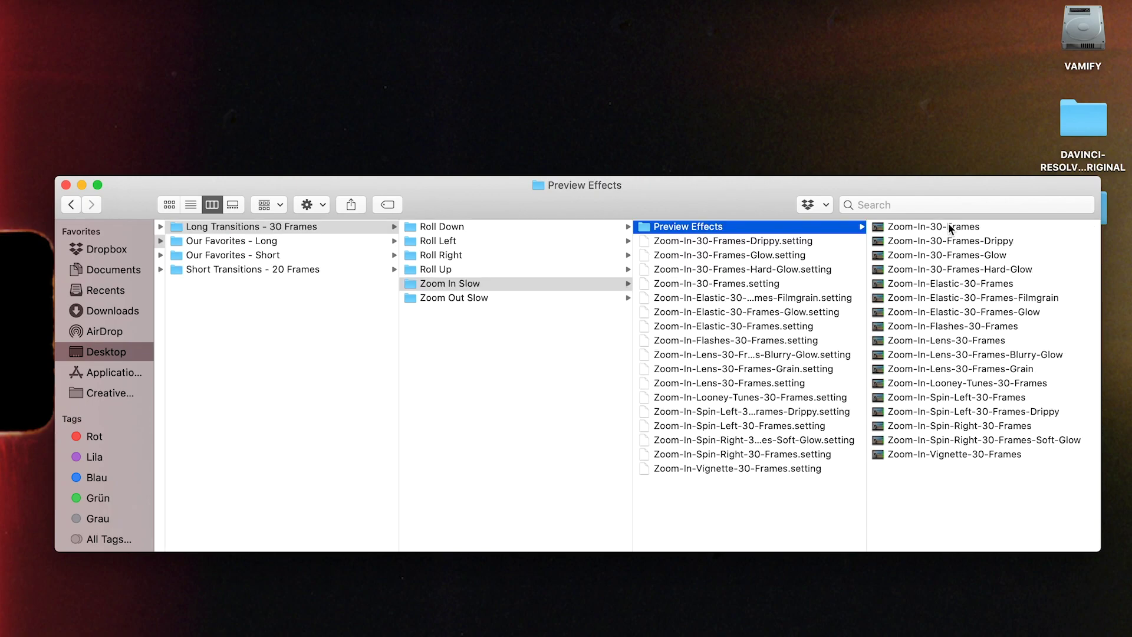
Quick Look the Zoom-In-30-Frames video, then the Drippy variant.
{"action": "left_click", "coordinate": [913, 228]}
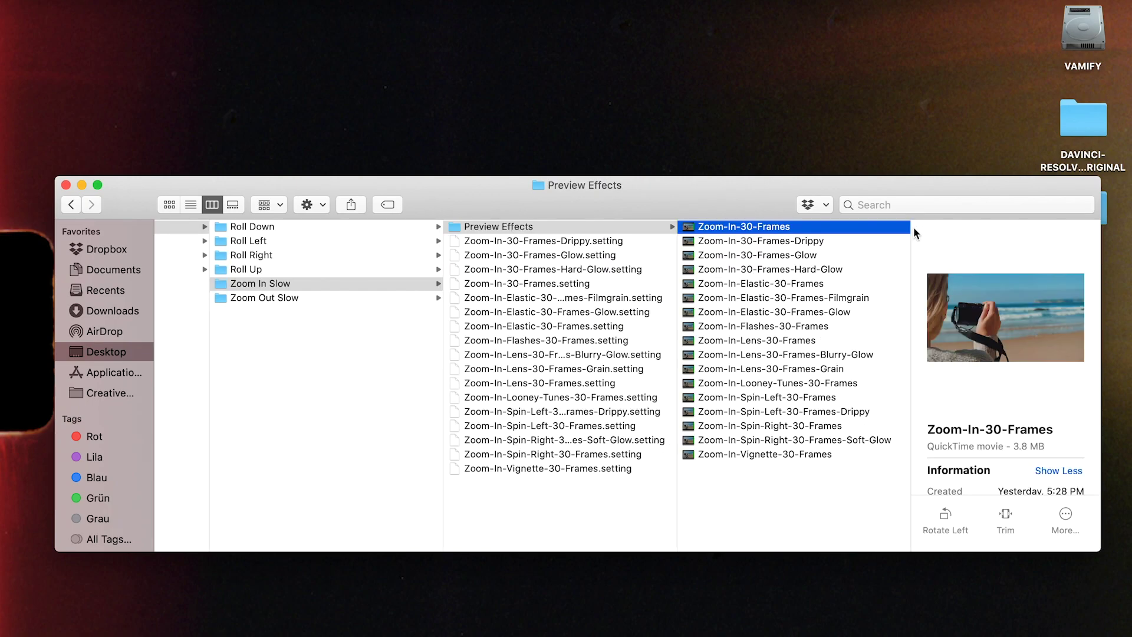
{"action": "key", "text": "space"}
{"action": "key", "text": "Down"}
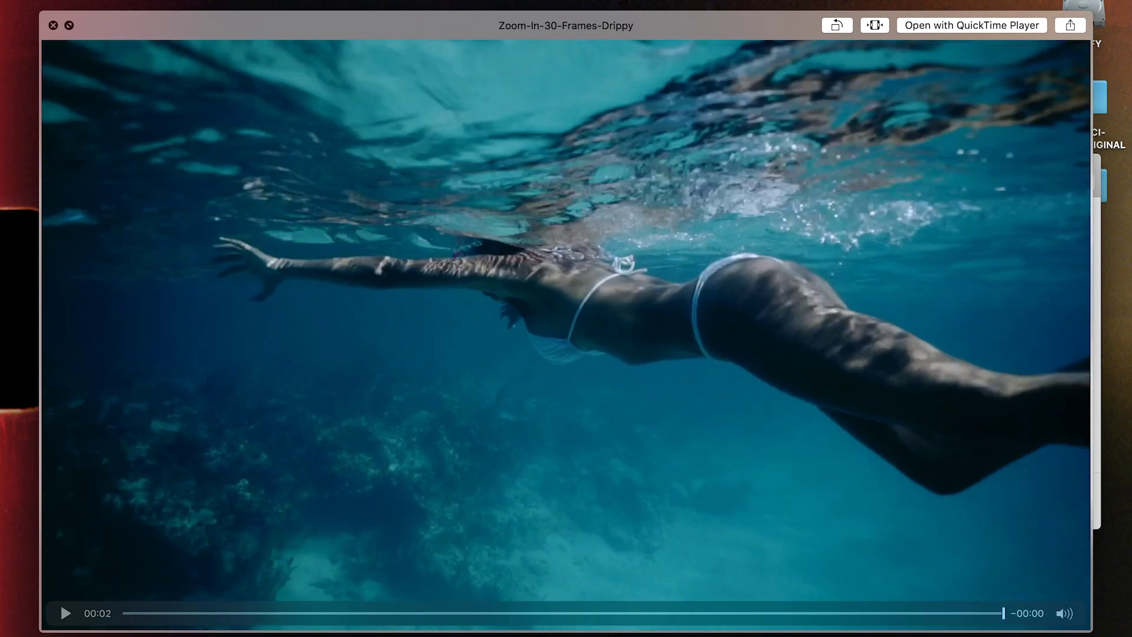
Preview the Glow, Hard-Glow, Elastic and Elastic-Filmgrain zoom-in variants in turn.
{"action": "key", "text": "Down"}
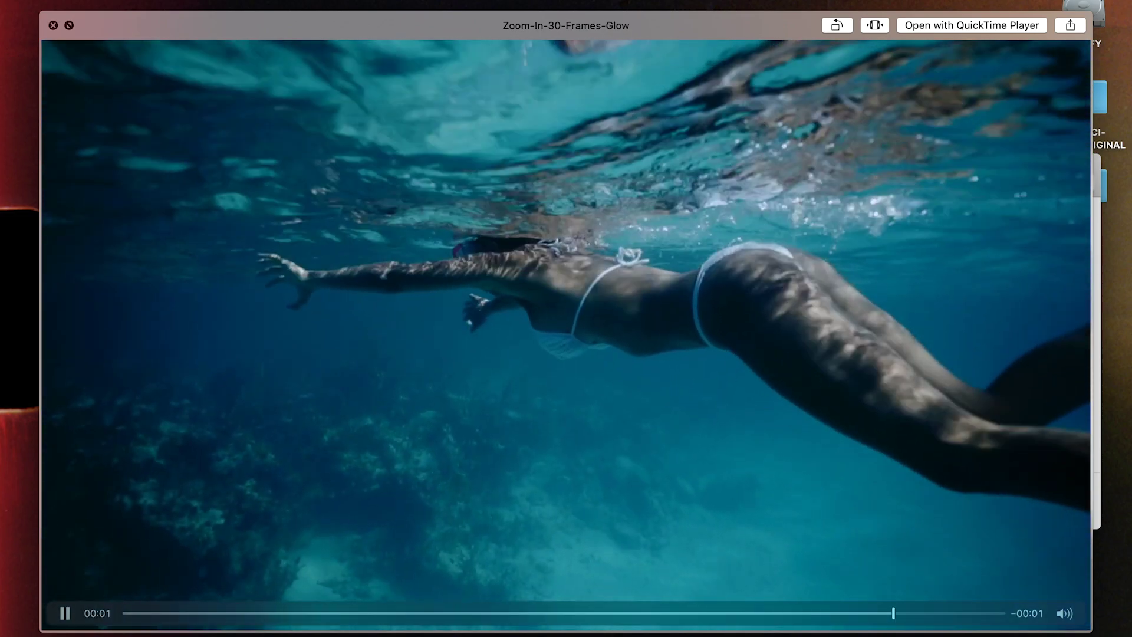
{"action": "key", "text": "Down"}
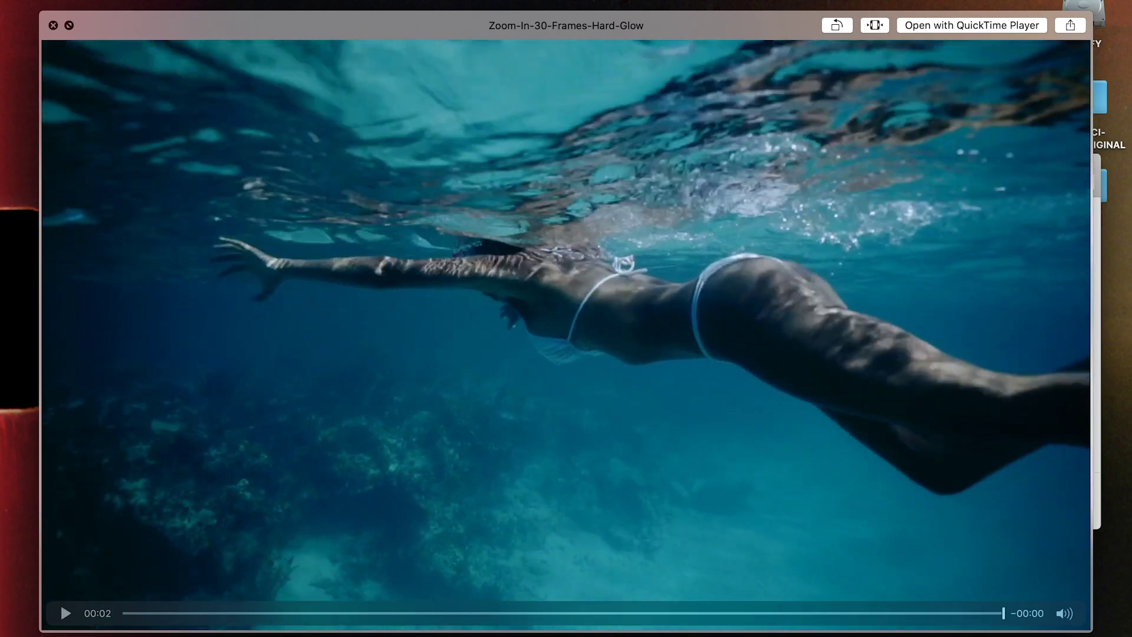
{"action": "key", "text": "Down"}
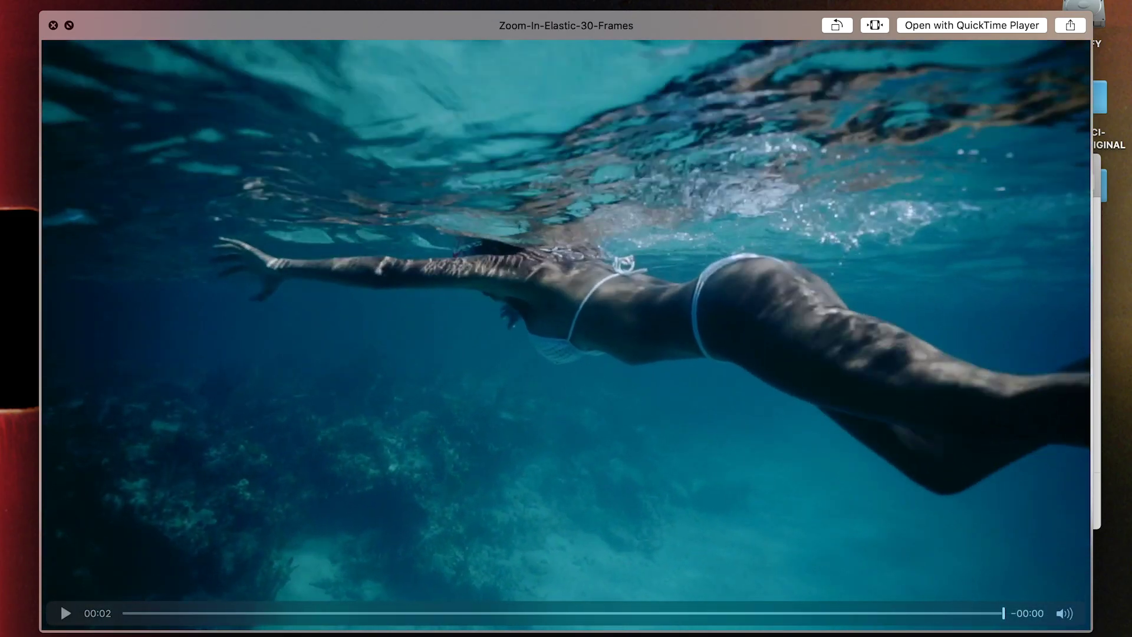
{"action": "key", "text": "Down"}
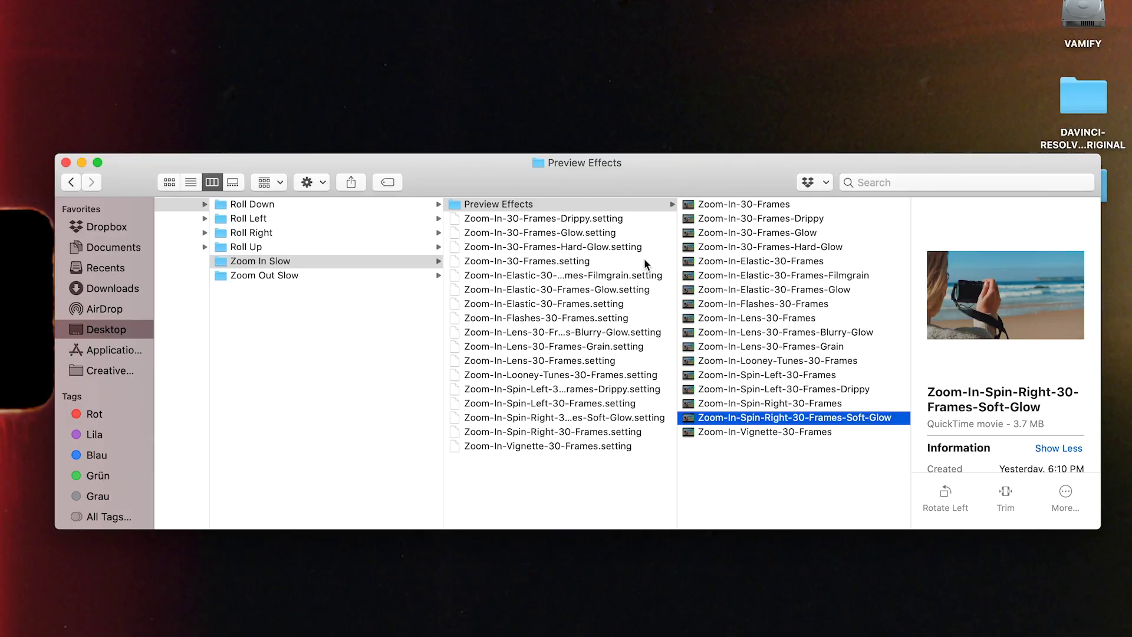
Switch to DaVinci Resolve and play the timeline from near the start.
{"action": "left_click", "coordinate": [309, 629]}
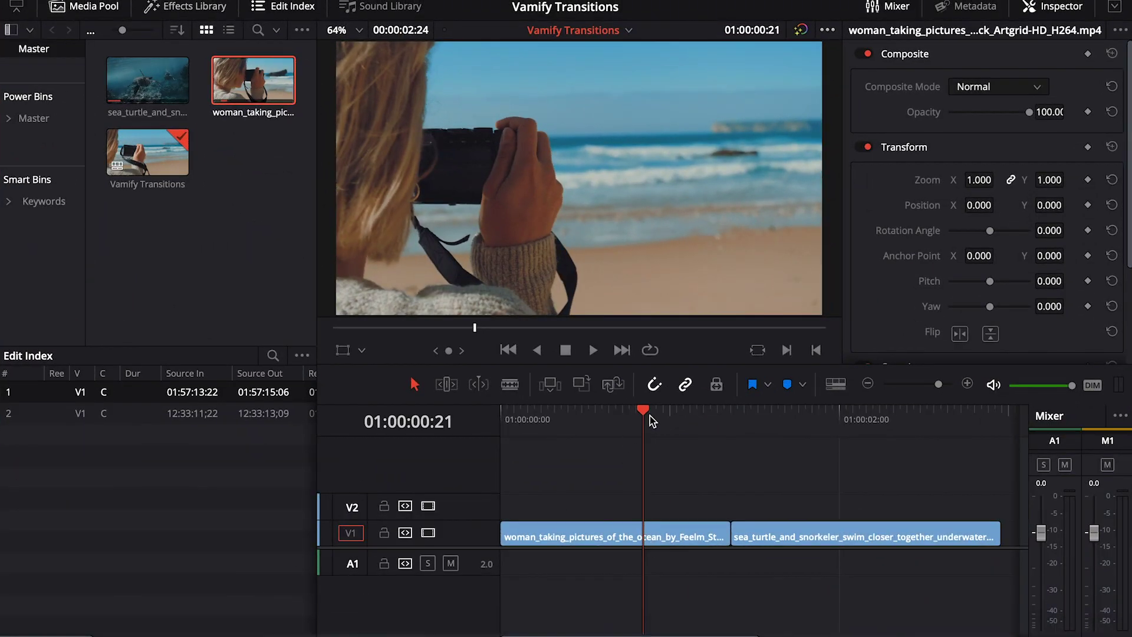
{"action": "left_click", "coordinate": [564, 415]}
{"action": "key", "text": "space"}
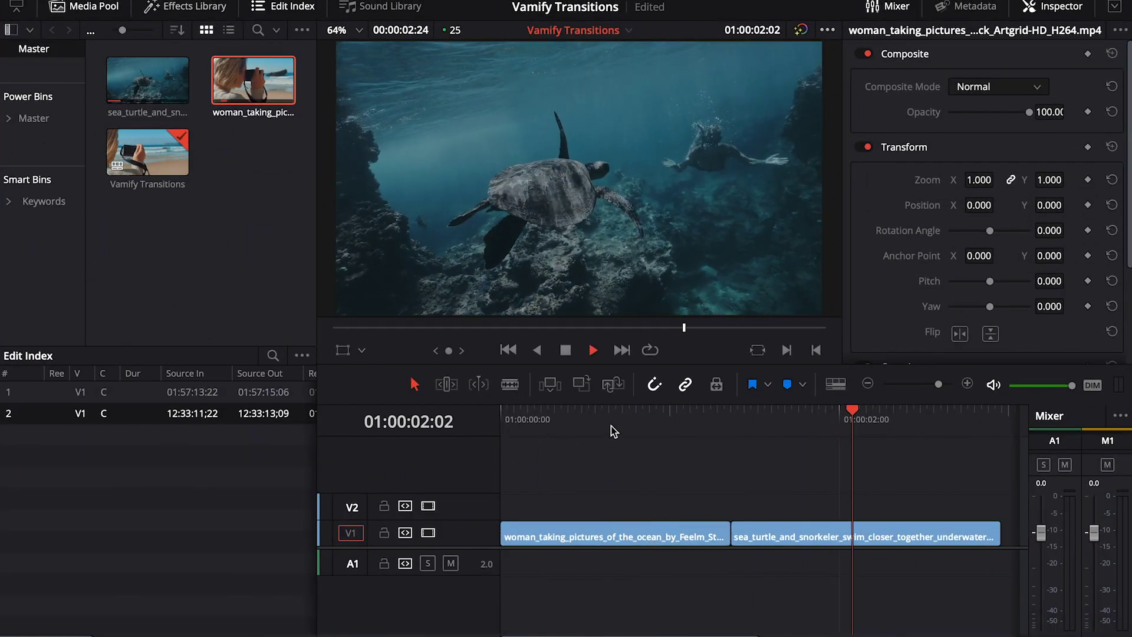
{"action": "left_click", "coordinate": [585, 417]}
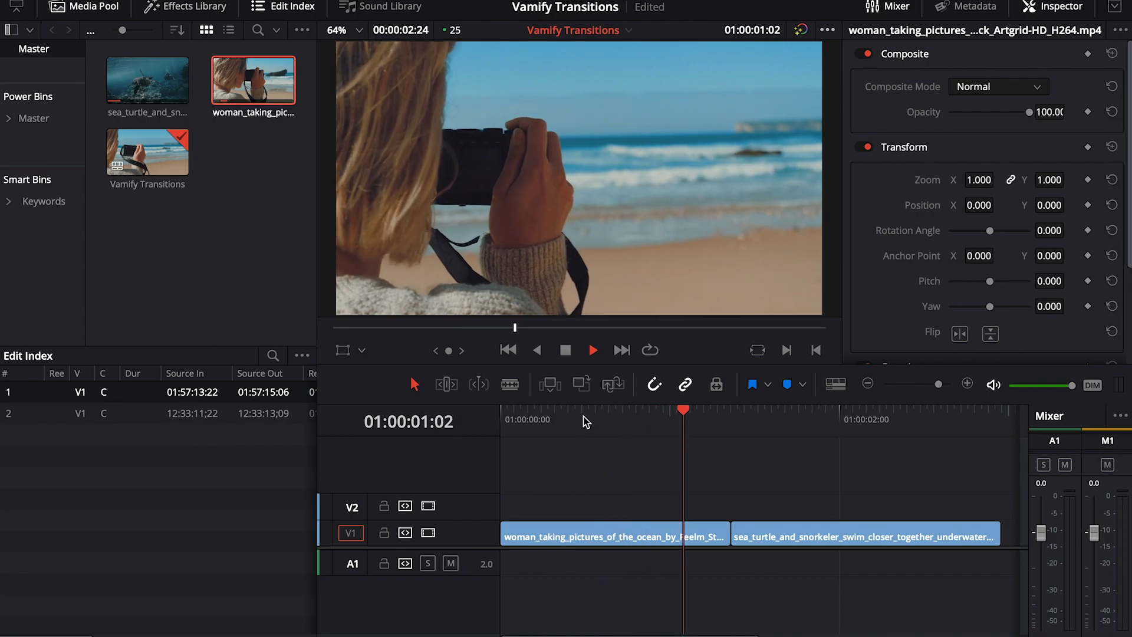
{"action": "key", "text": "space"}
Scrub to the cut and step back four frames into the woman clip.
{"action": "left_click_drag", "start_coordinate": [743, 416], "coordinate": [722, 442]}
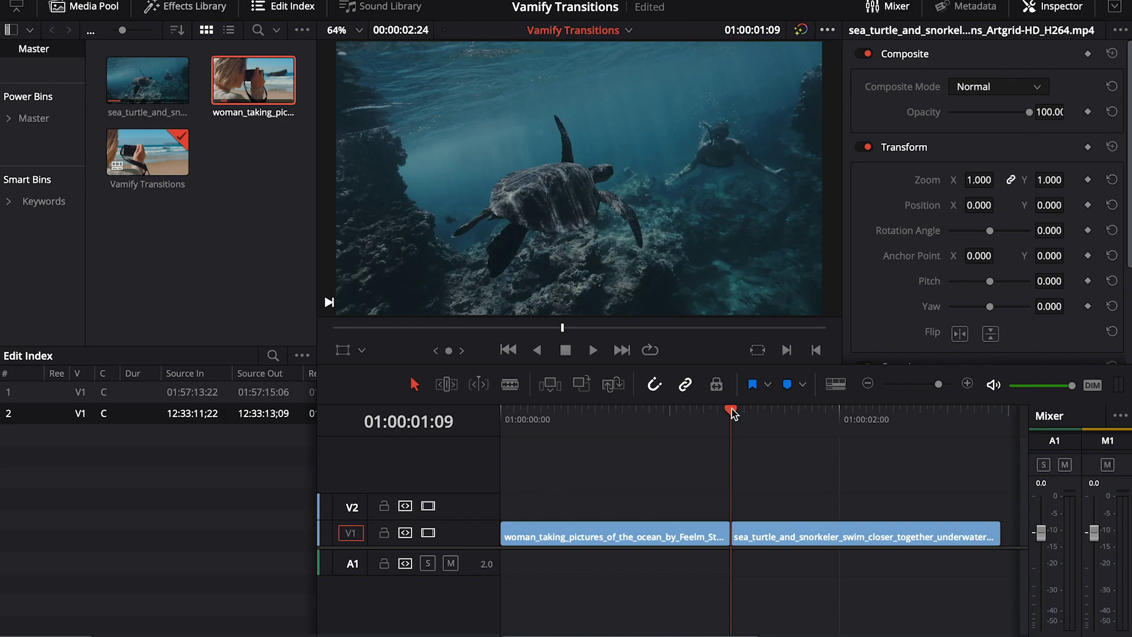
{"action": "key", "text": "Left"}
{"action": "key", "text": "Left"}
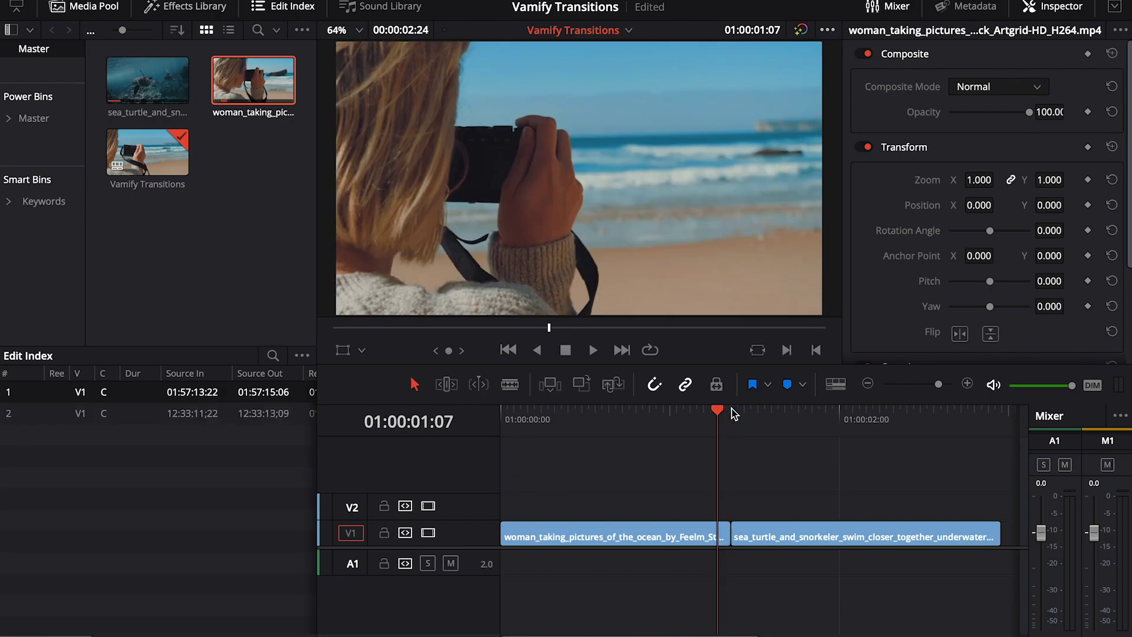
{"action": "key", "text": "Left"}
{"action": "key", "text": "Left"}
{"action": "key", "text": "Left"}
{"action": "key", "text": "Left"}
{"action": "key", "text": "Left"}
{"action": "key", "text": "Left"}
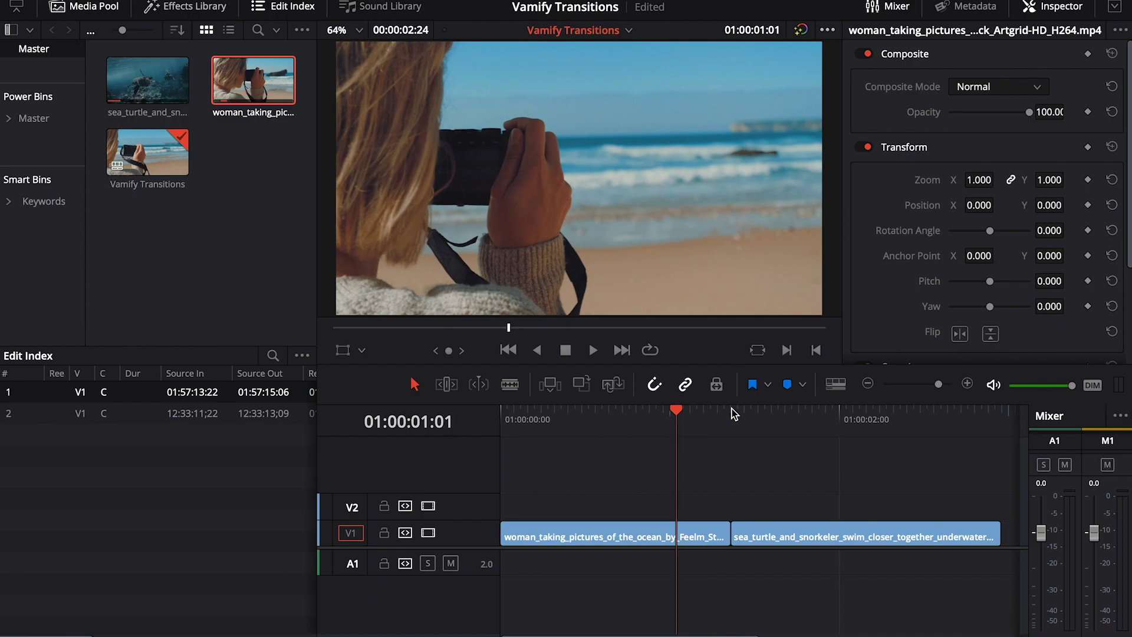
{"action": "key", "text": "Left"}
{"action": "key", "text": "Left"}
{"action": "key", "text": "Left"}
{"action": "key", "text": "Left"}
{"action": "key", "text": "Left"}
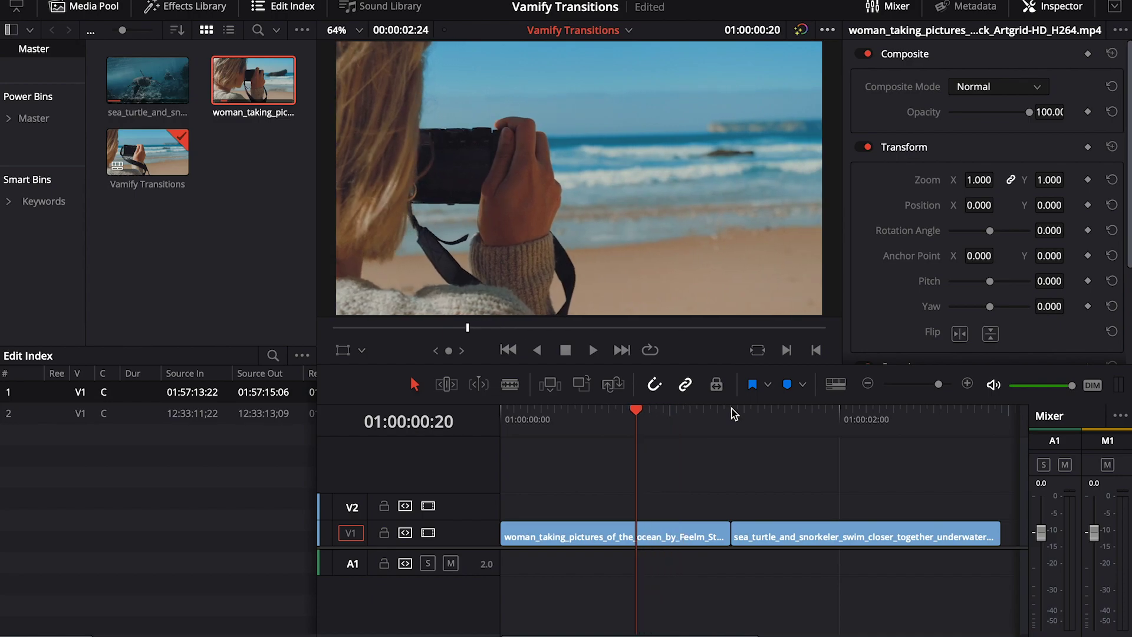
{"action": "key", "text": "Left"}
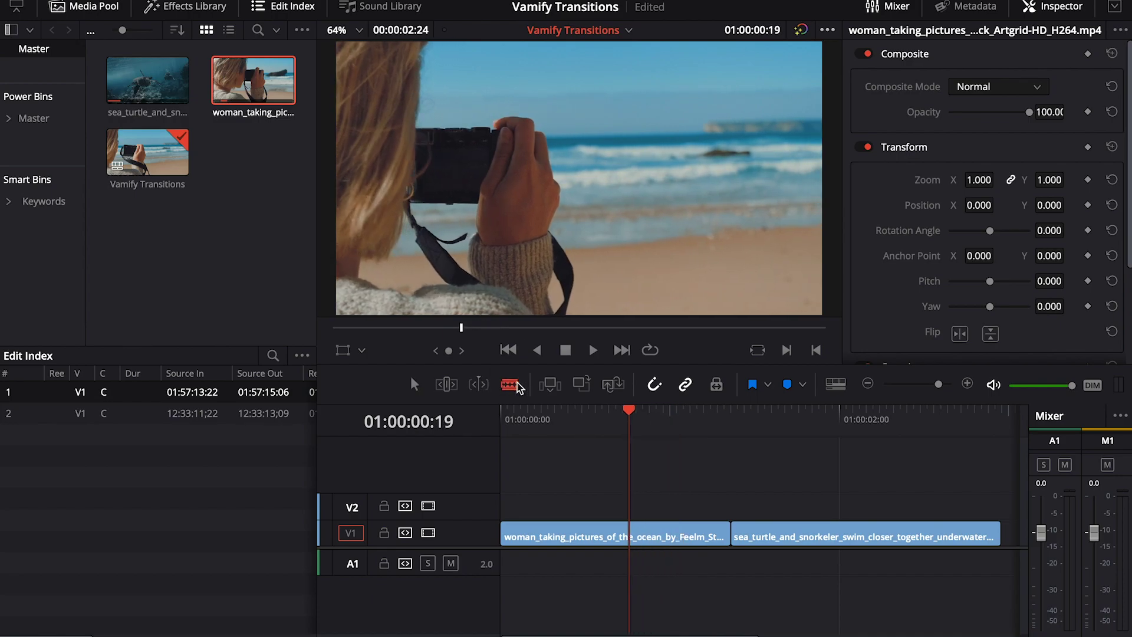
Blade the woman clip at the playhead and the turtle clip three frames past the join.
{"action": "left_click", "coordinate": [513, 385]}
{"action": "left_click", "coordinate": [630, 536]}
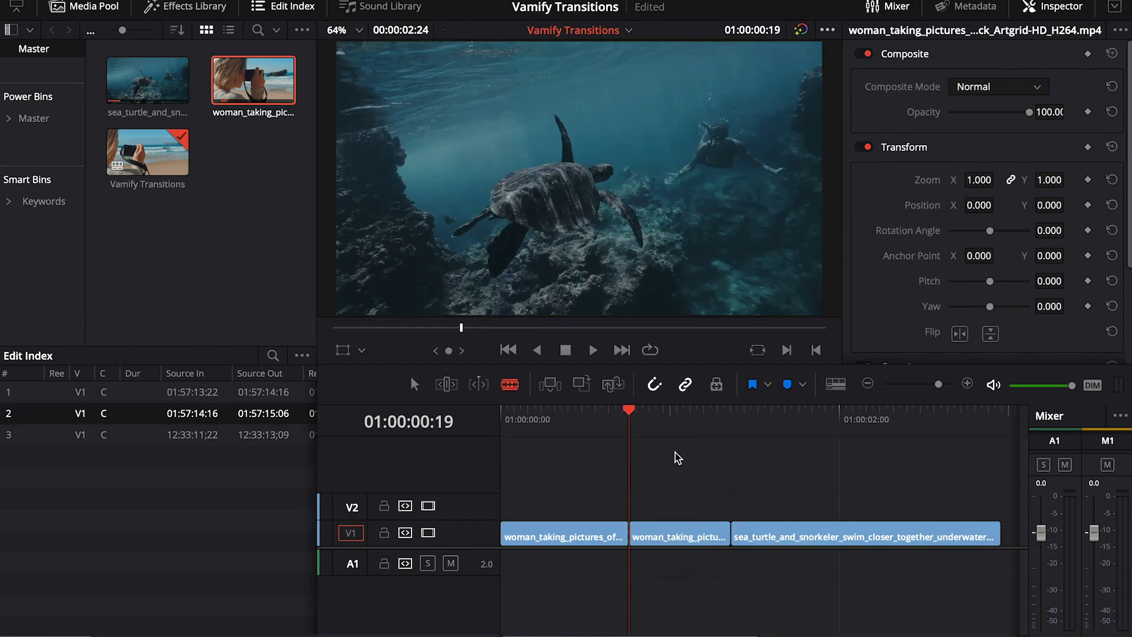
{"action": "key", "text": "Down"}
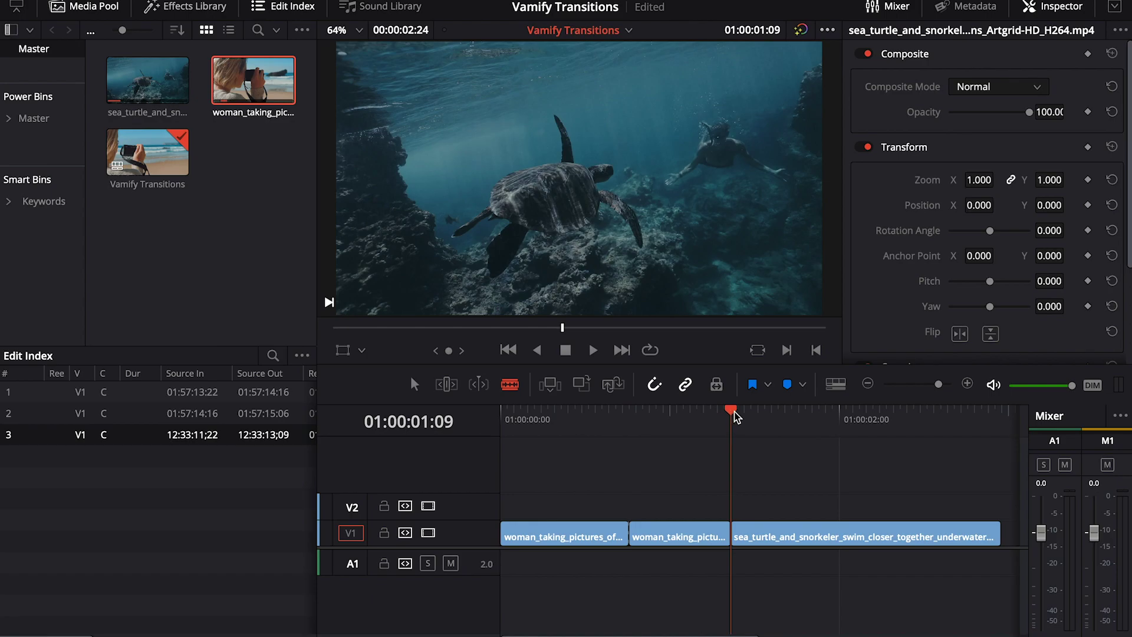
{"action": "key", "text": "Right"}
{"action": "key", "text": "Right"}
{"action": "key", "text": "Right"}
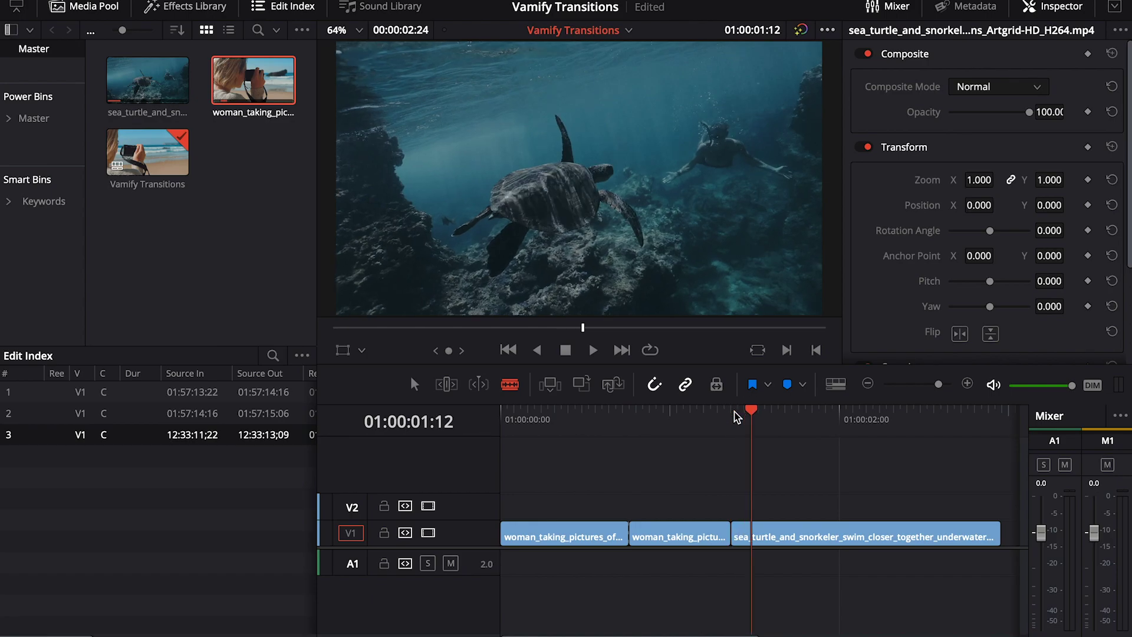
{"action": "key", "text": "Right"}
{"action": "key", "text": "Right"}
{"action": "key", "text": "Right"}
{"action": "key", "text": "Right"}
{"action": "key", "text": "Right"}
{"action": "key", "text": "Right"}
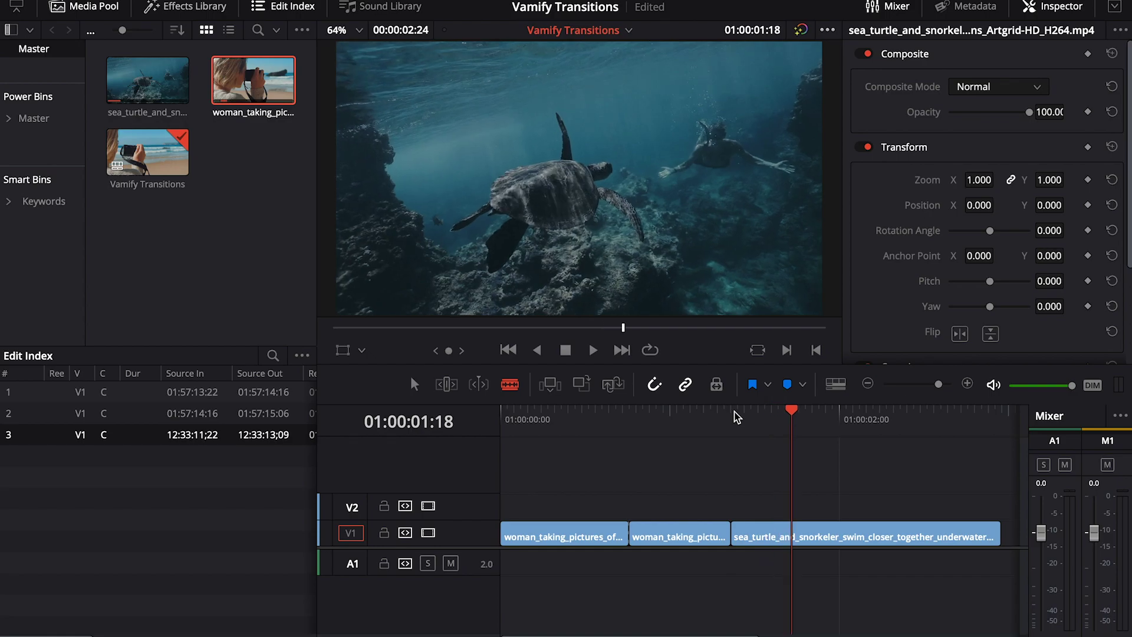
{"action": "key", "text": "Right"}
{"action": "key", "text": "Right"}
{"action": "key", "text": "Right"}
{"action": "key", "text": "Right"}
{"action": "key", "text": "Right"}
{"action": "key", "text": "Right"}
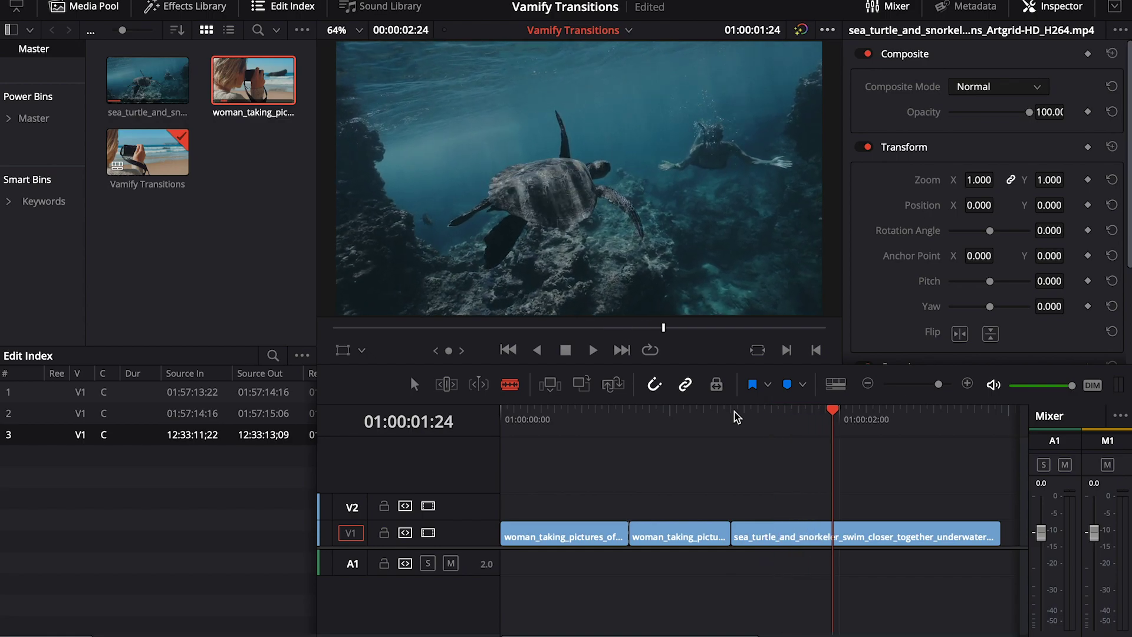
{"action": "left_click", "coordinate": [834, 536]}
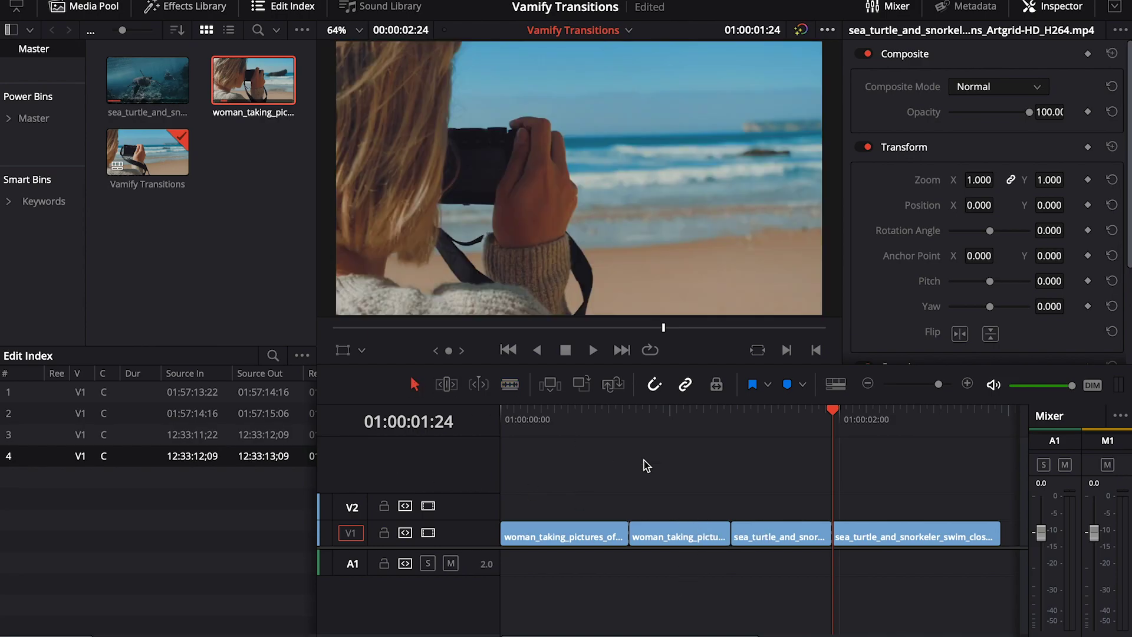
Return the playhead to 01:00:01:09 and select the two middle pieces.
{"action": "left_click_drag", "start_coordinate": [831, 412], "coordinate": [730, 412]}
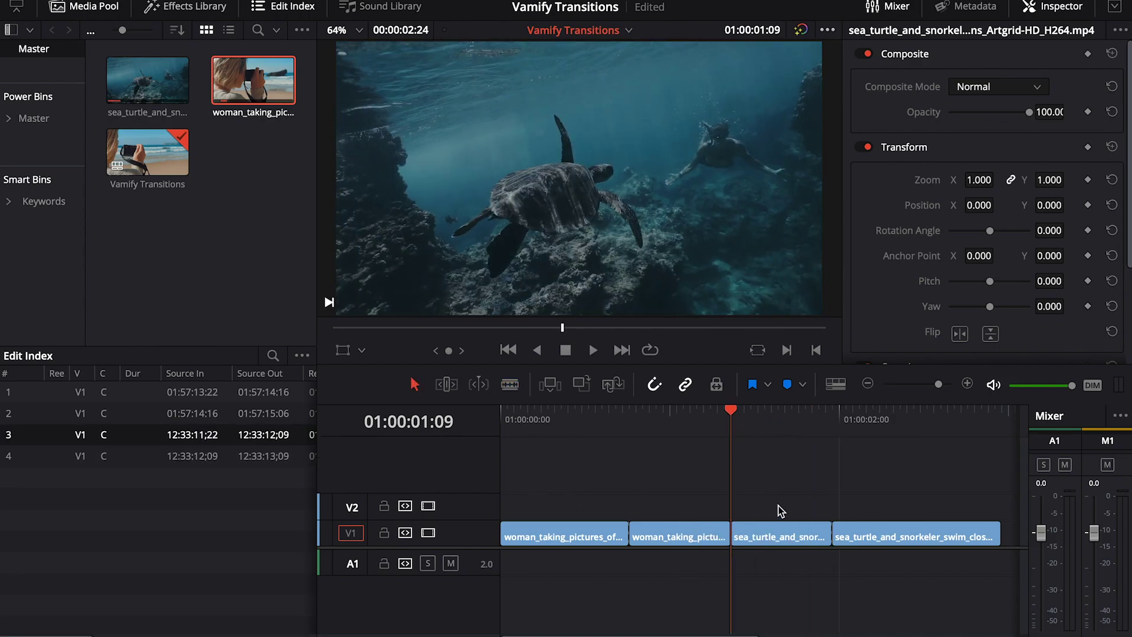
{"action": "left_click_drag", "start_coordinate": [784, 504], "coordinate": [678, 545]}
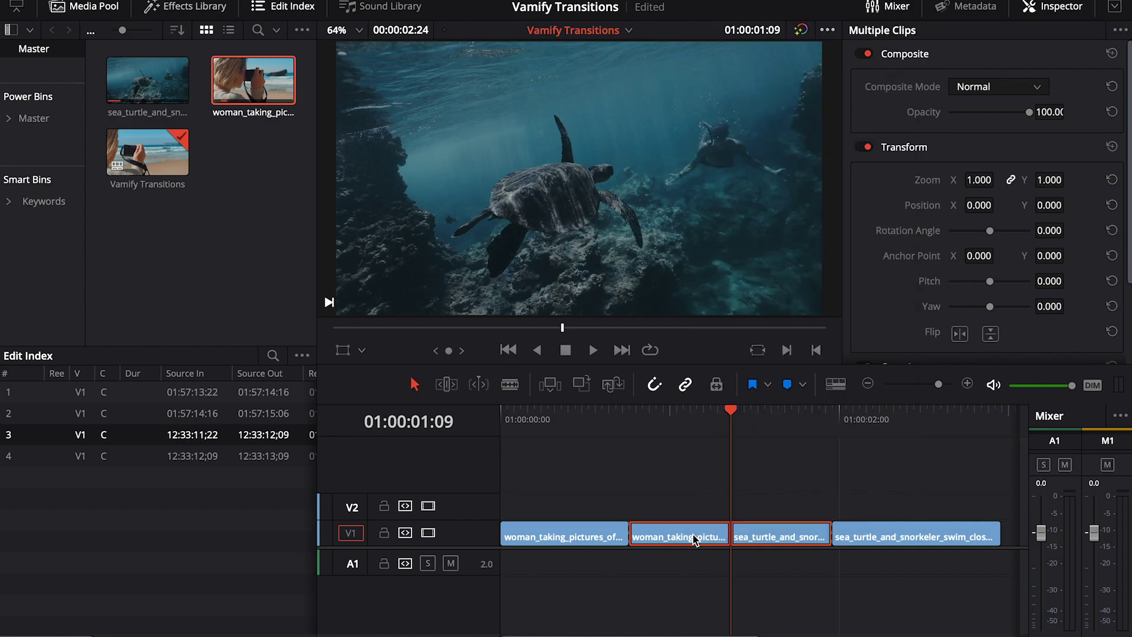
{"action": "right_click", "coordinate": [694, 540]}
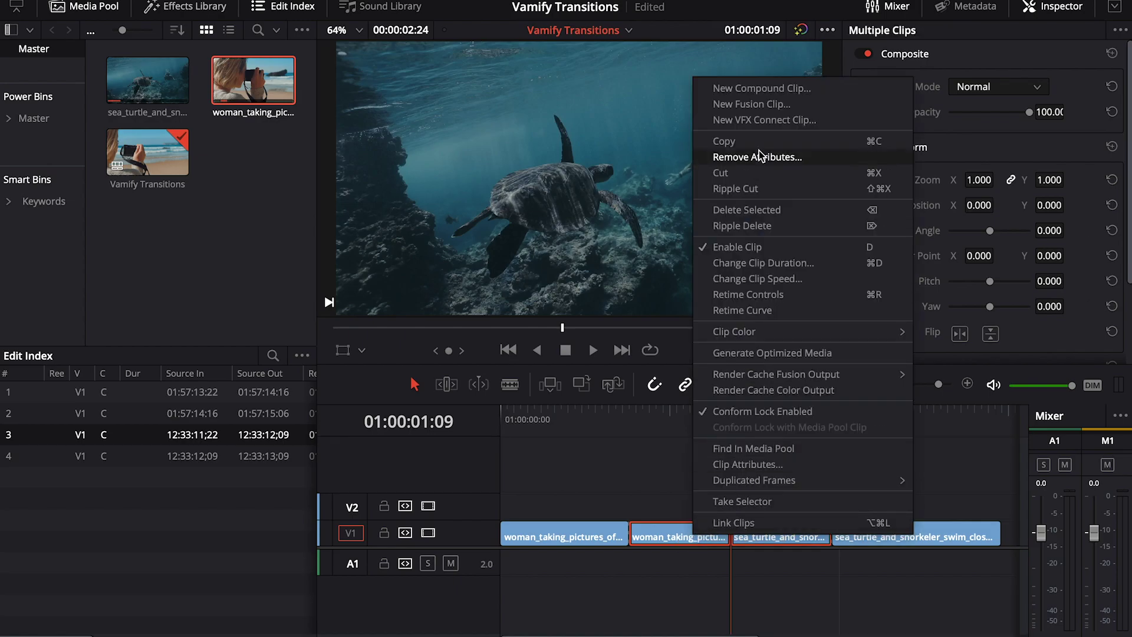
Merge the two selected middle pieces with New Fusion Clip.
{"action": "left_click", "coordinate": [767, 110]}
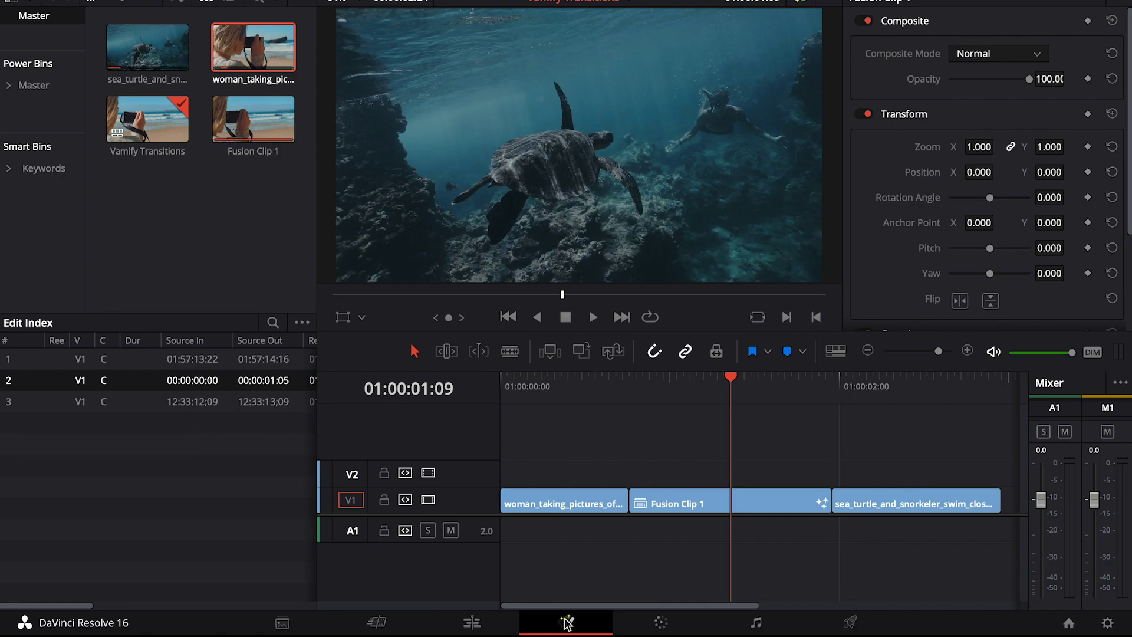
In Fusion, drop the Zoom-In-Elastic-30-Frames-Glow preset into the node graph.
{"action": "left_click", "coordinate": [567, 622]}
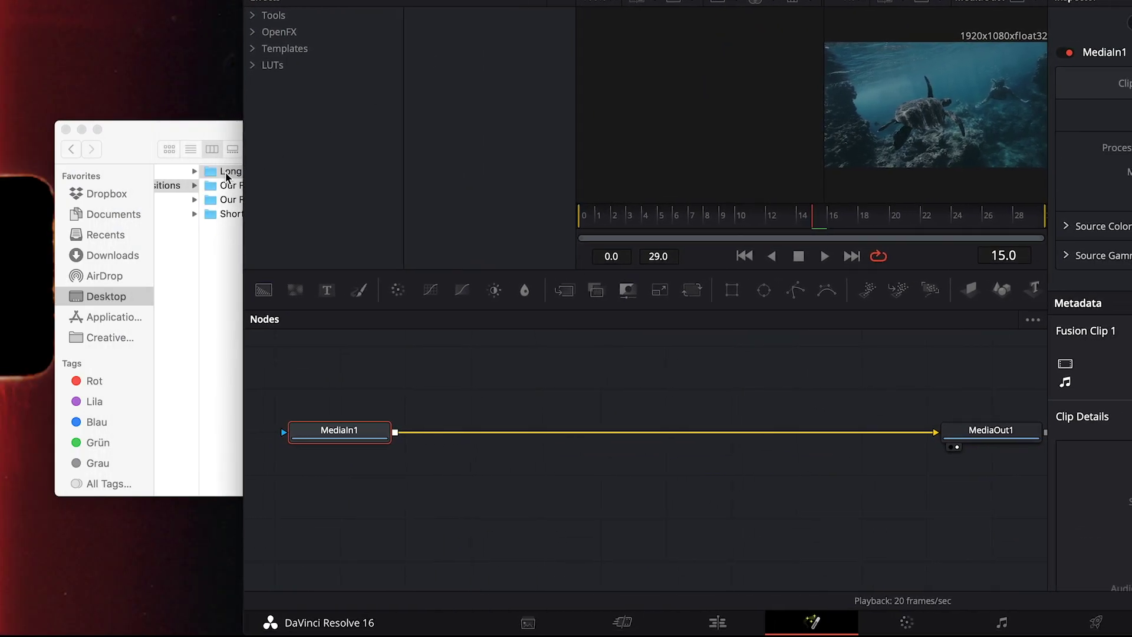
{"action": "left_click", "coordinate": [153, 126]}
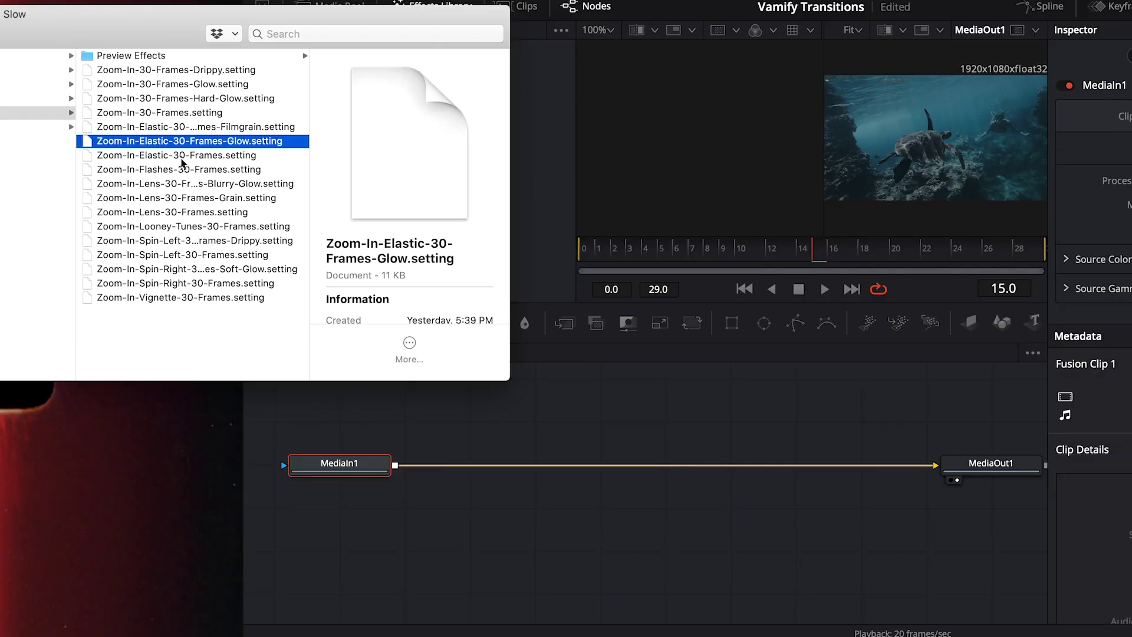
{"action": "left_click", "coordinate": [183, 156]}
{"action": "left_click", "coordinate": [164, 141]}
{"action": "left_click_drag", "start_coordinate": [156, 143], "coordinate": [677, 560]}
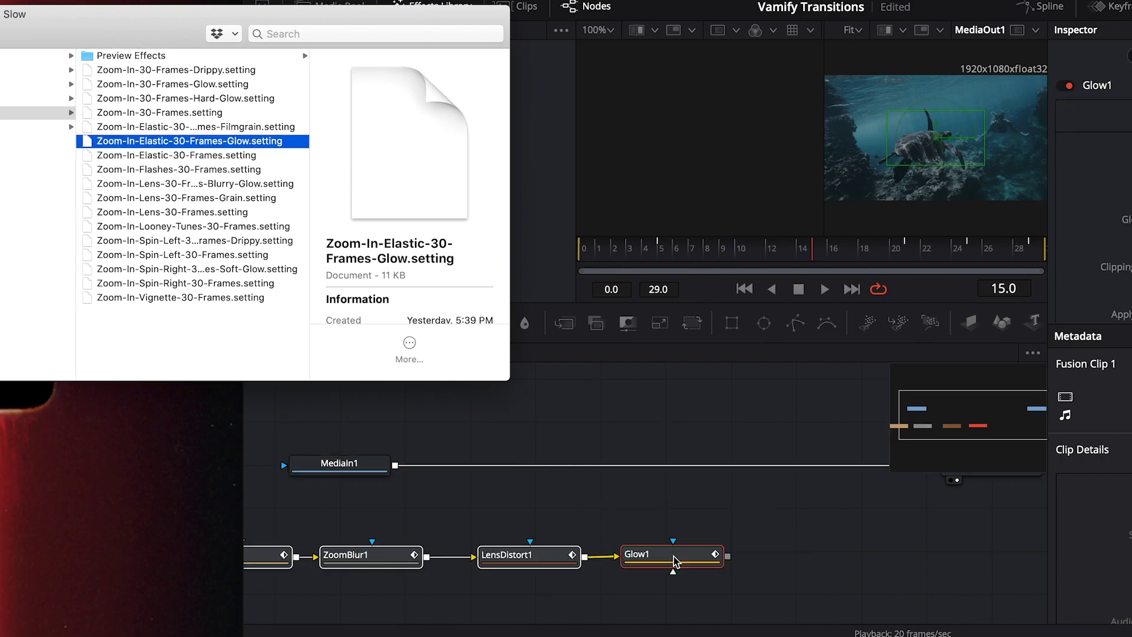
Wire MediaIn1 into Transform1 and Glow1 into MediaOut1.
{"action": "left_click", "coordinate": [497, 564]}
{"action": "left_click_drag", "start_coordinate": [796, 530], "coordinate": [361, 583]}
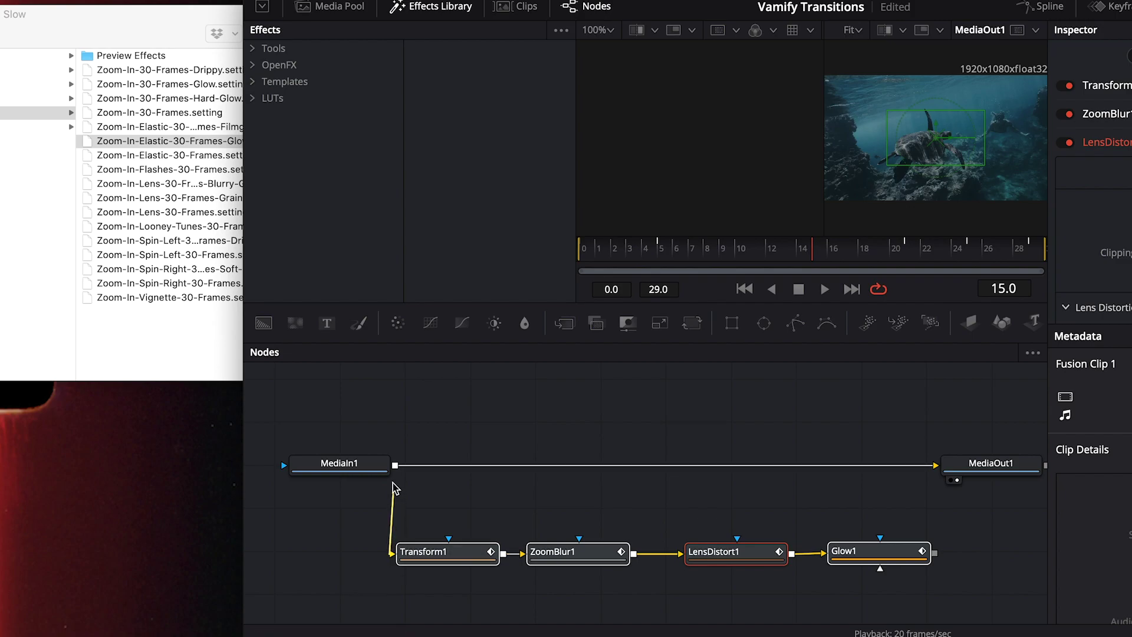
{"action": "left_click_drag", "start_coordinate": [392, 554], "coordinate": [394, 466]}
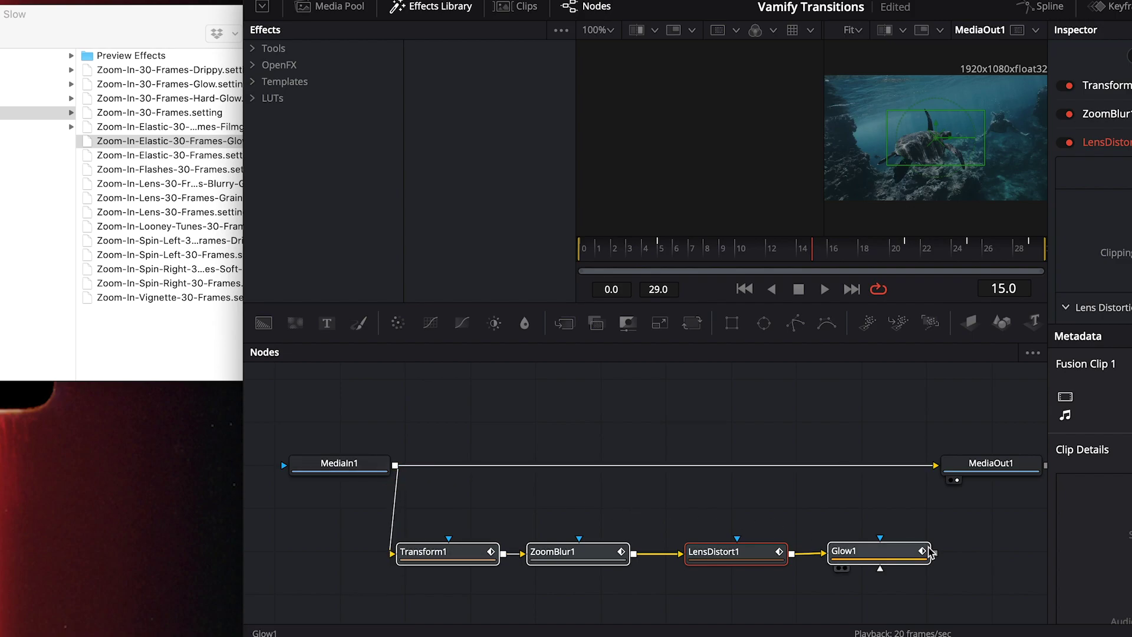
{"action": "left_click_drag", "start_coordinate": [933, 552], "coordinate": [937, 465]}
{"action": "left_click", "coordinate": [941, 473]}
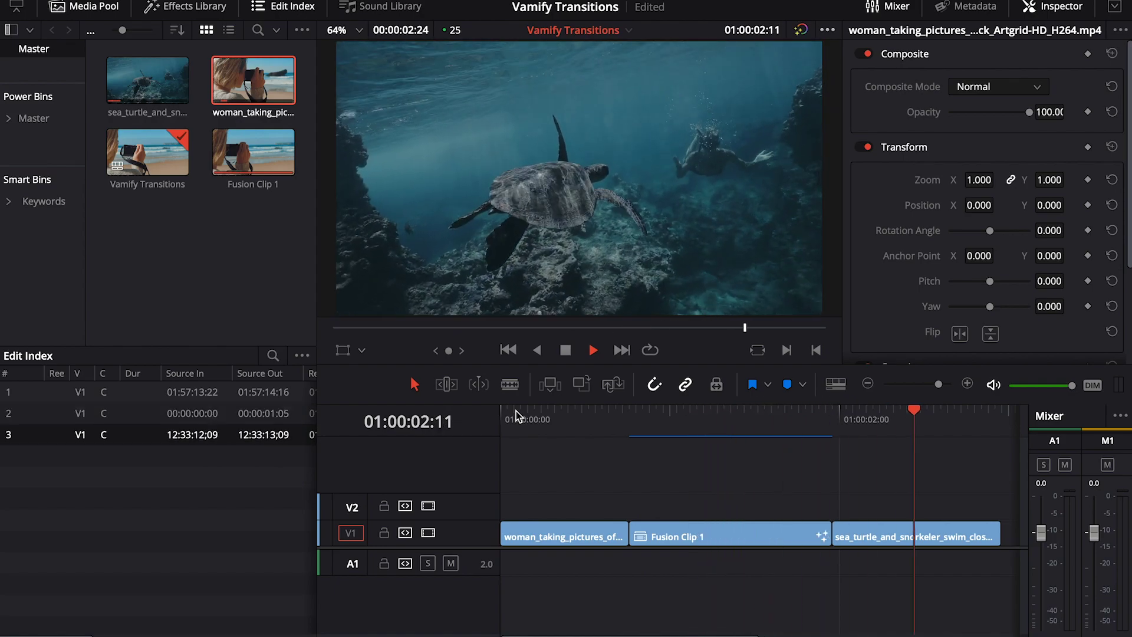
Replay the glow transition, then undo back to the uncut woman and turtle clips.
{"action": "key", "text": "space"}
{"action": "left_click", "coordinate": [690, 415]}
{"action": "left_click_drag", "start_coordinate": [645, 416], "coordinate": [542, 414]}
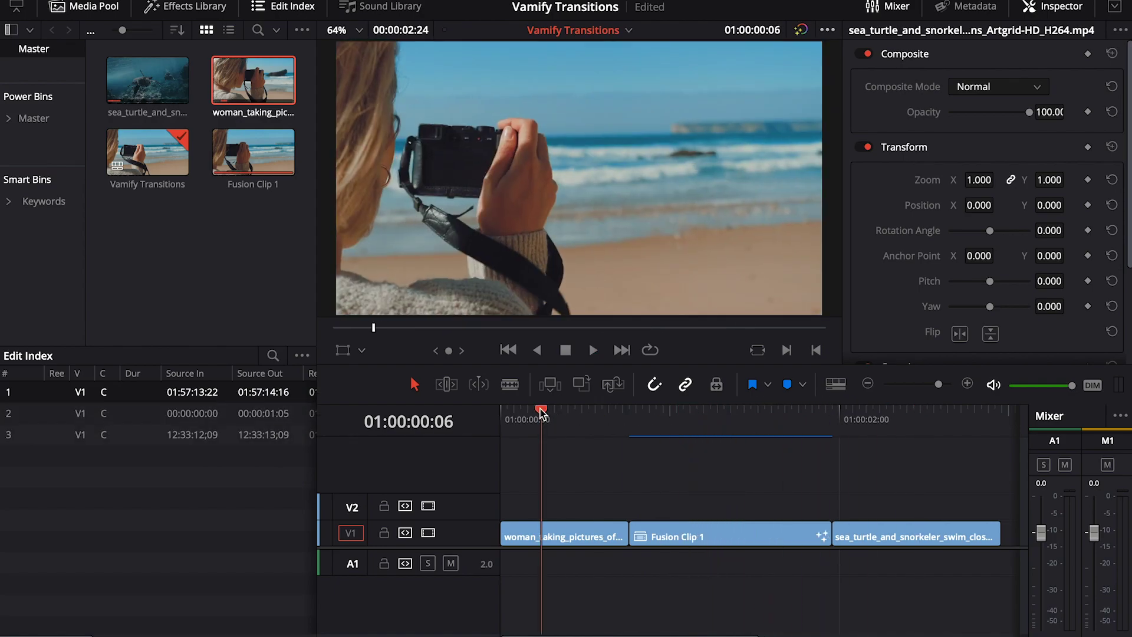
{"action": "key", "text": "space"}
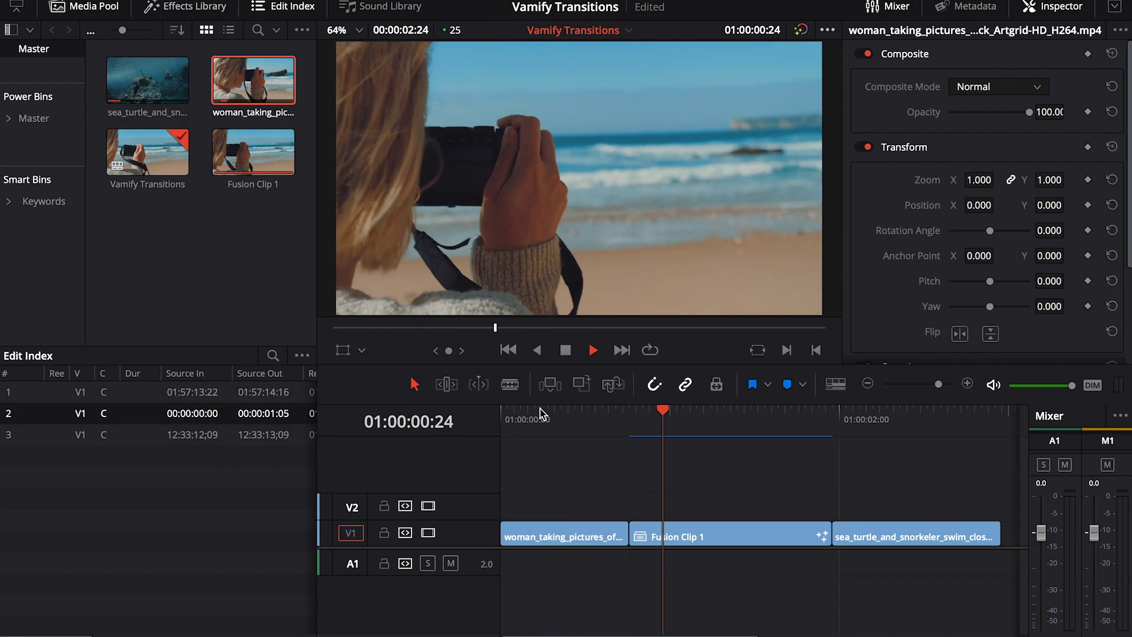
{"action": "key", "text": "ctrl+z"}
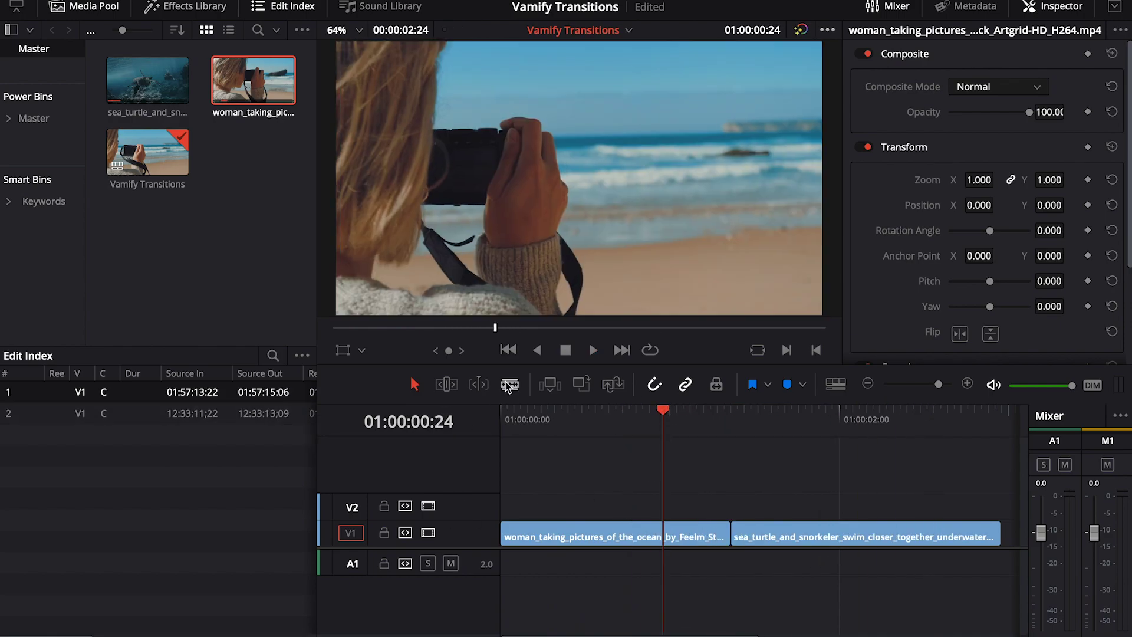
Blade the woman clip and the turtle clip a few frames past the join.
{"action": "left_click", "coordinate": [663, 536]}
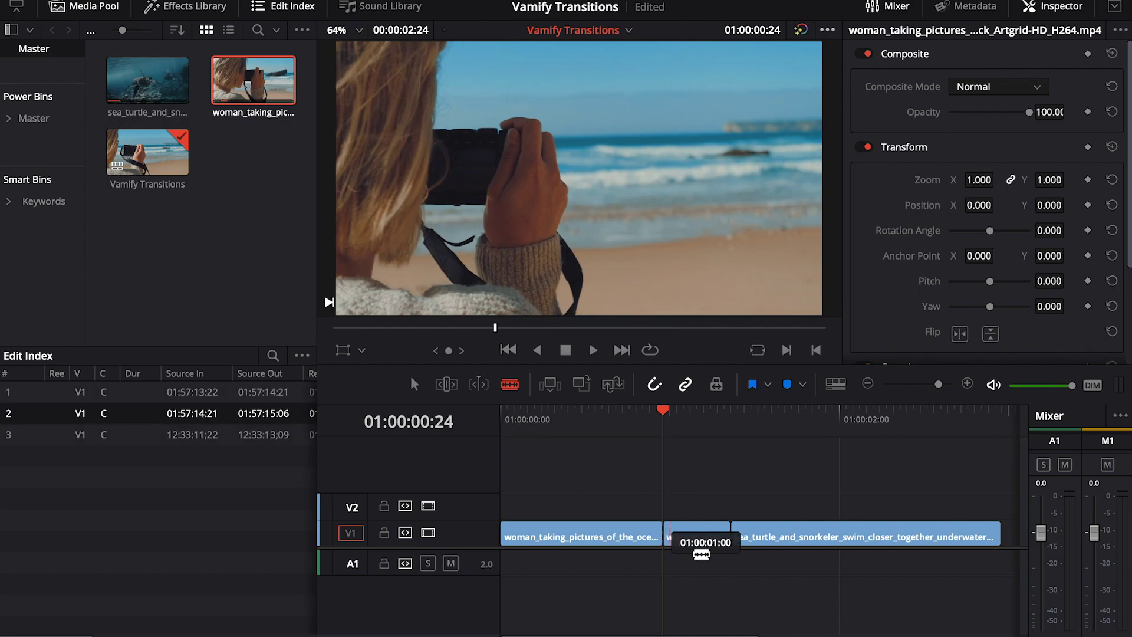
{"action": "key", "text": "Down"}
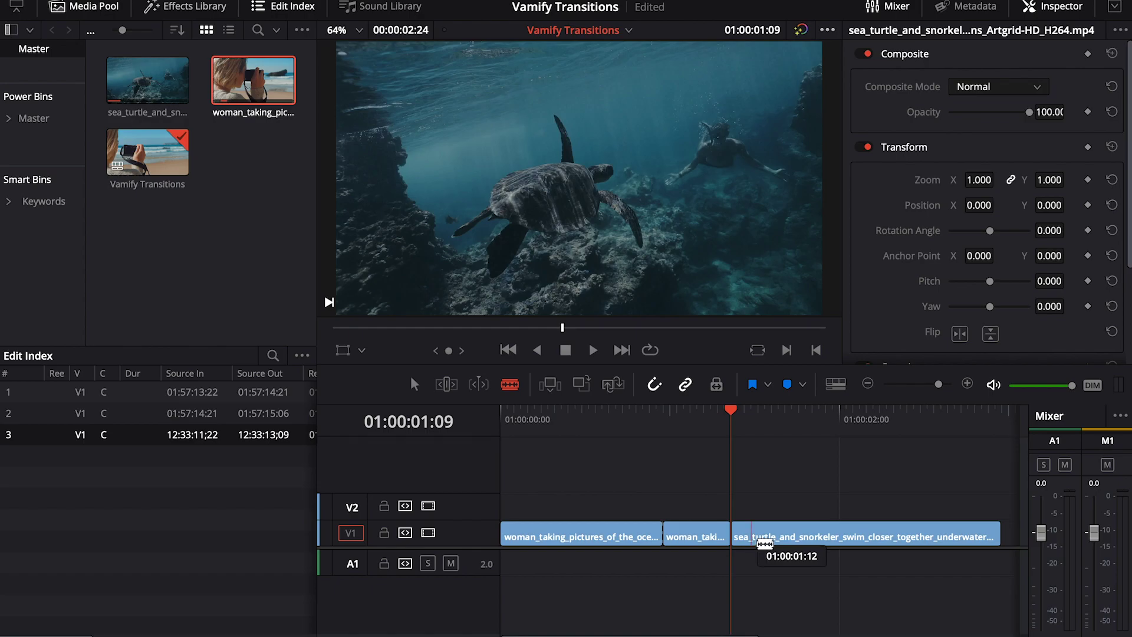
{"action": "left_click_drag", "start_coordinate": [733, 536], "coordinate": [751, 535]}
{"action": "key", "text": "space"}
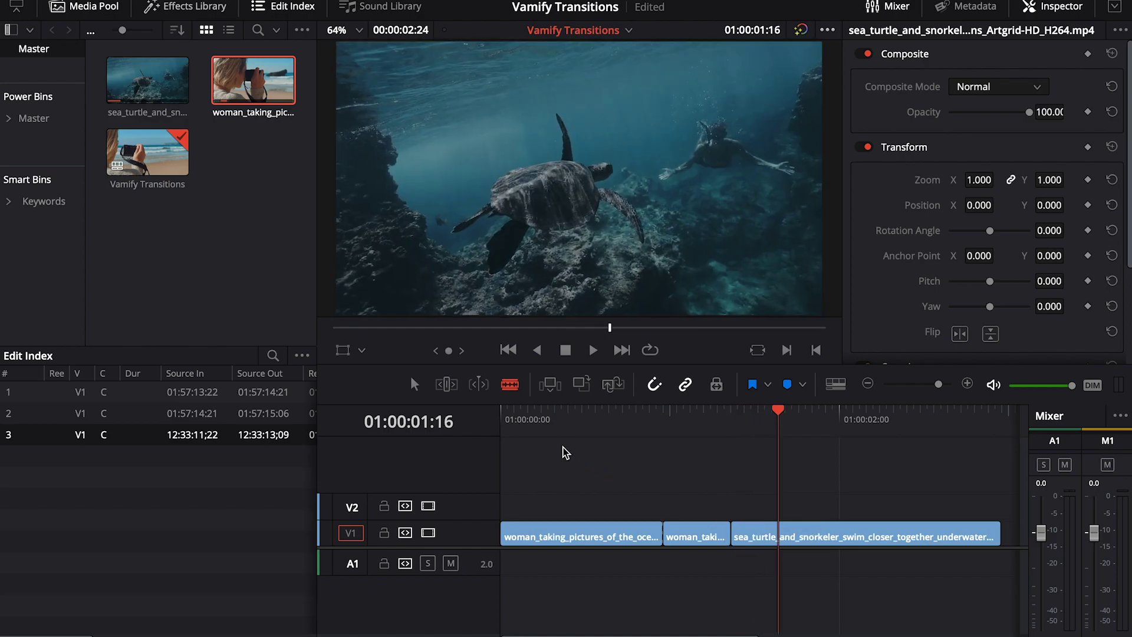
{"action": "key", "text": "space"}
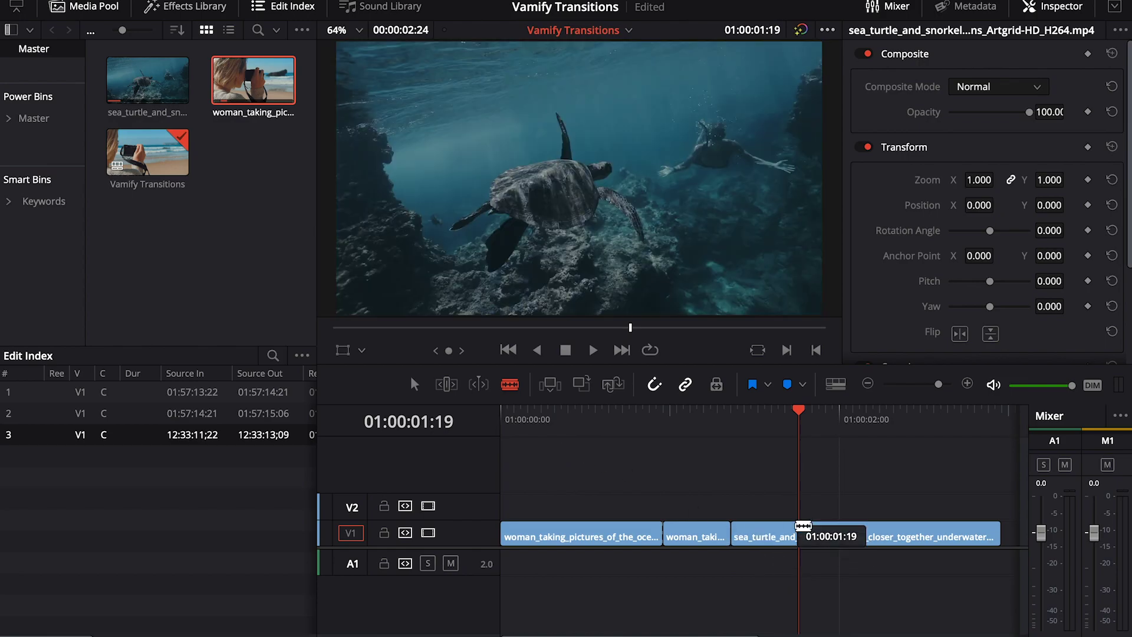
{"action": "left_click", "coordinate": [799, 536]}
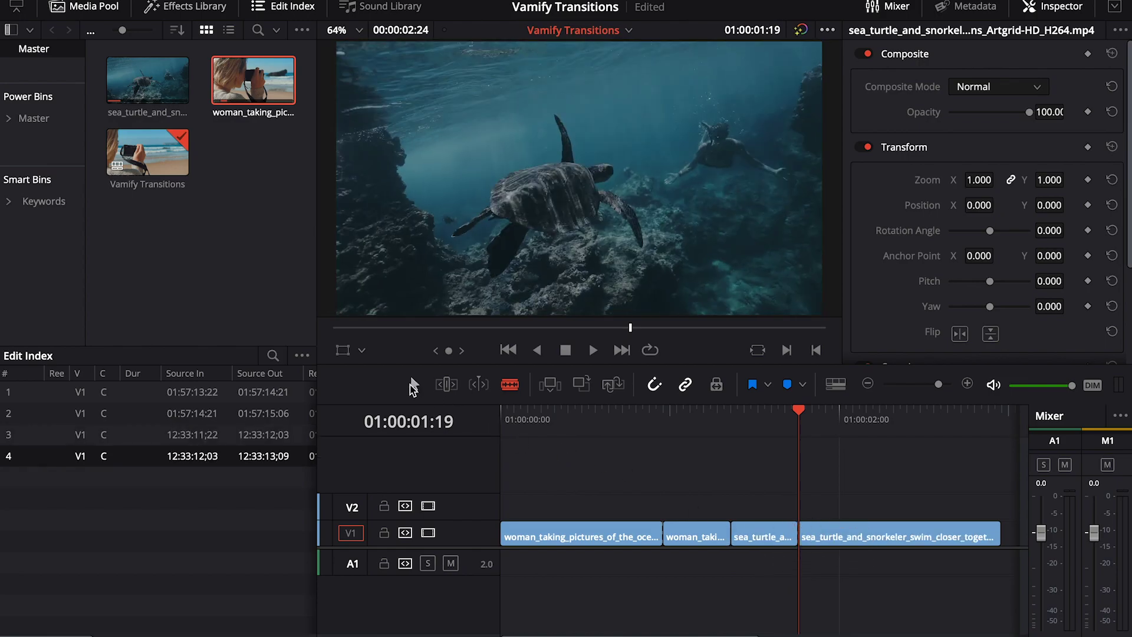
Select both short middle pieces and merge them into a new Fusion Clip 1.
{"action": "key", "text": "a"}
{"action": "left_click_drag", "start_coordinate": [775, 499], "coordinate": [706, 544]}
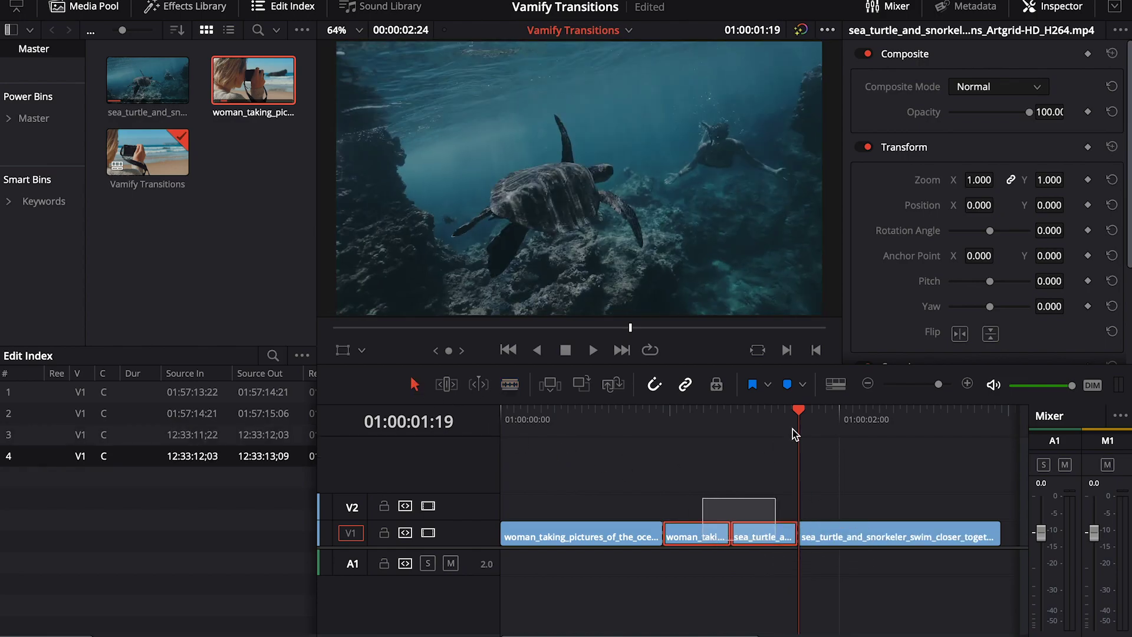
{"action": "left_click_drag", "start_coordinate": [798, 412], "coordinate": [731, 412]}
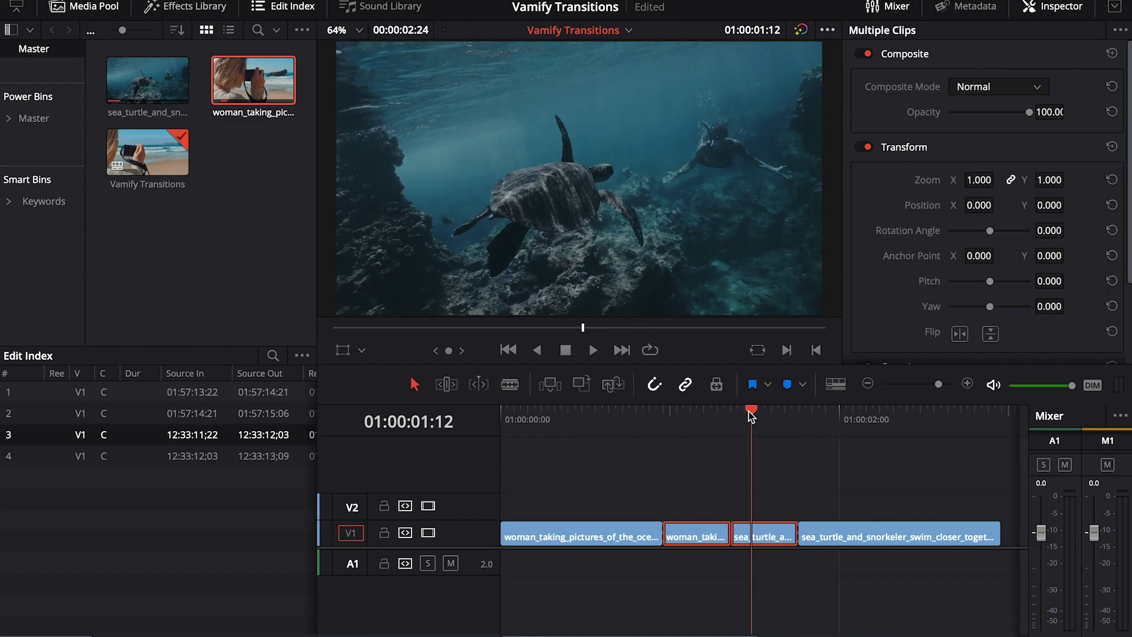
{"action": "right_click", "coordinate": [747, 535]}
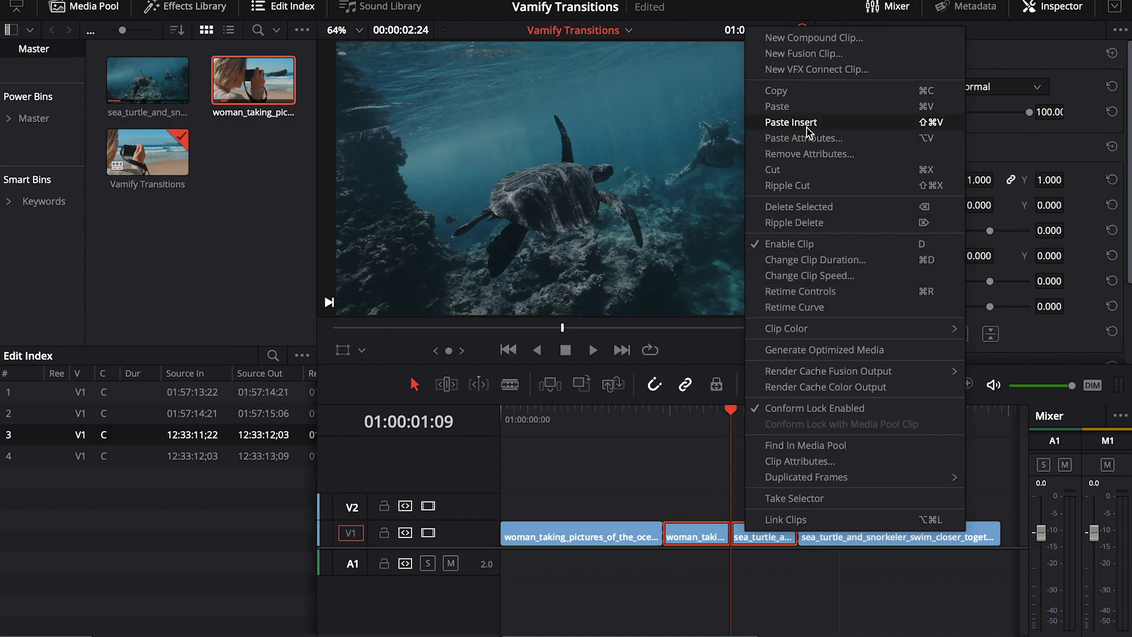
{"action": "left_click", "coordinate": [807, 55]}
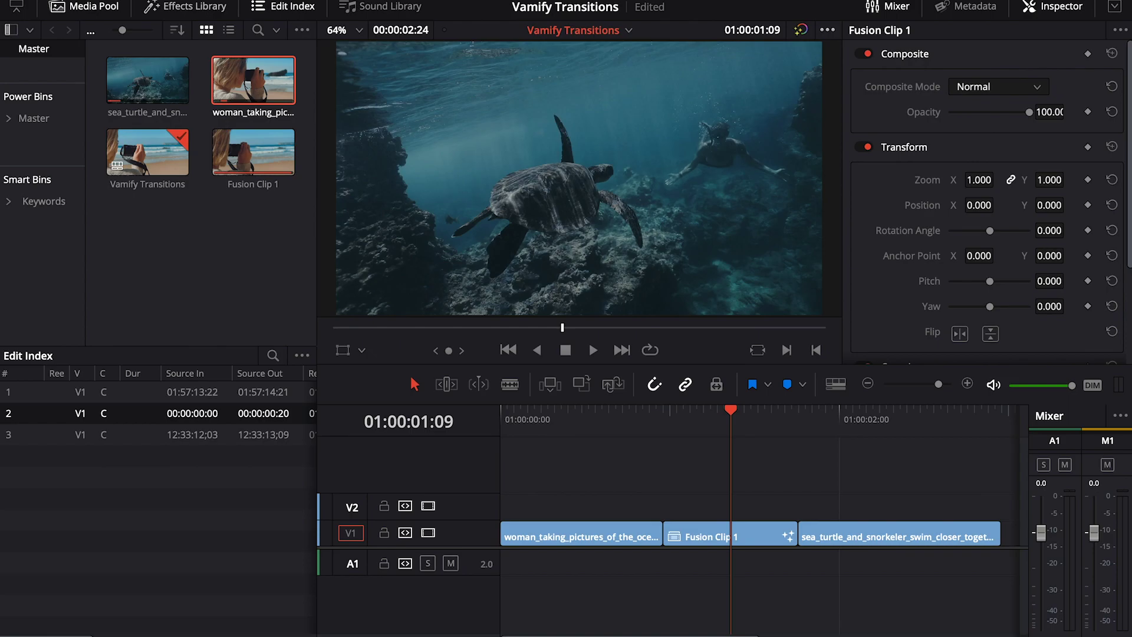
{"action": "left_click", "coordinate": [534, 633]}
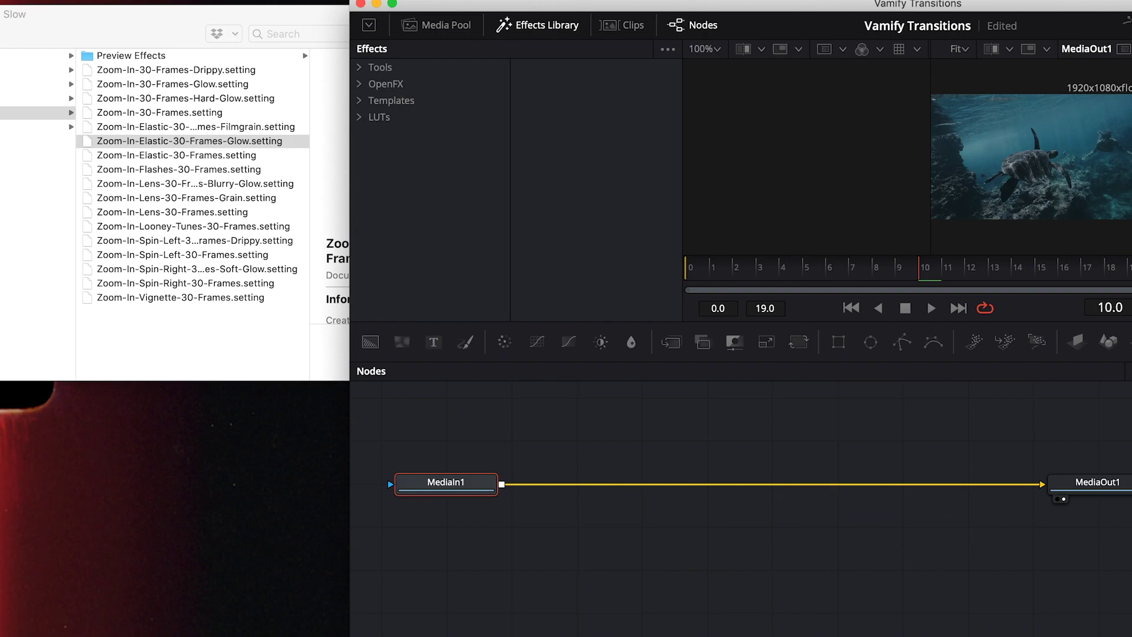
In Our Favorites - Short > Previews, Quick Look Short-Down-20-Frames-Glass.
{"action": "left_click", "coordinate": [120, 21]}
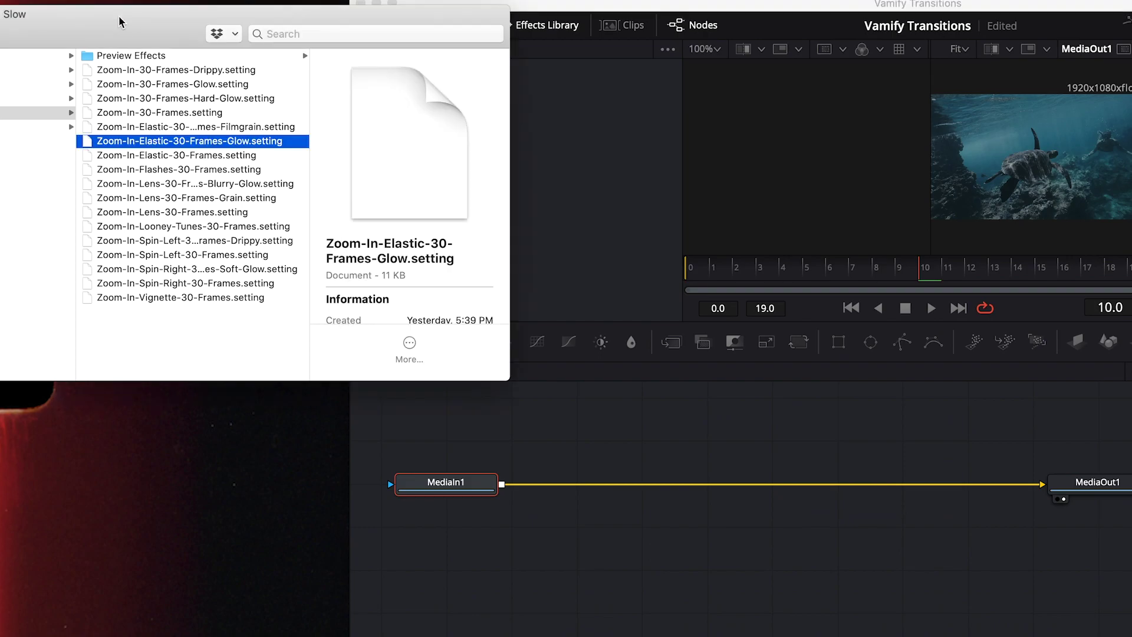
{"action": "left_click_drag", "start_coordinate": [121, 21], "coordinate": [701, 91]}
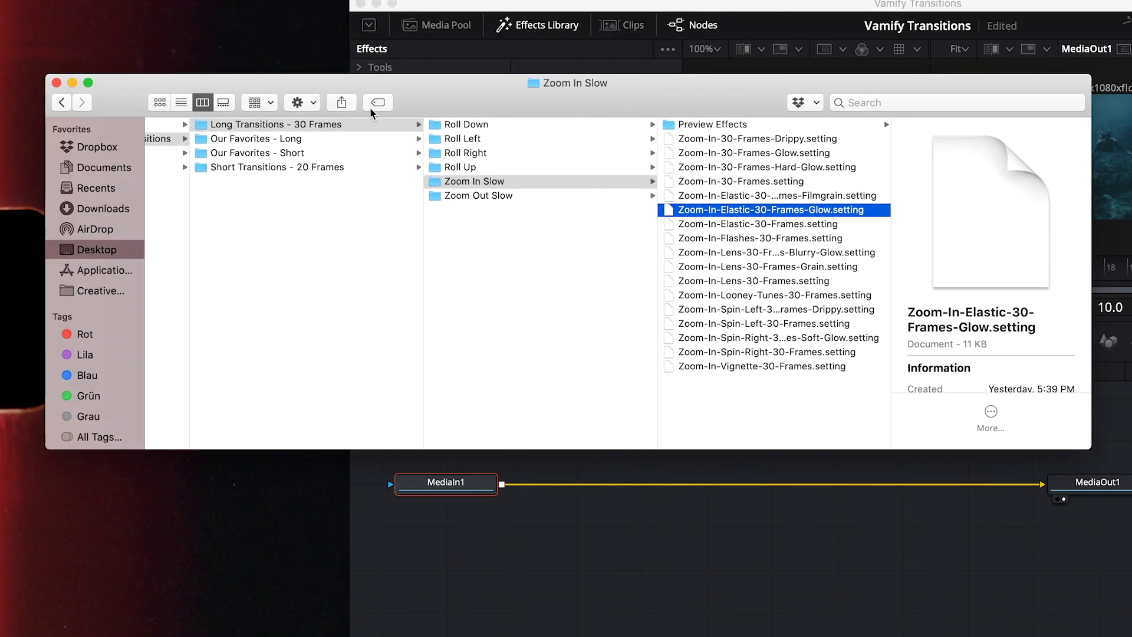
{"action": "left_click", "coordinate": [305, 156]}
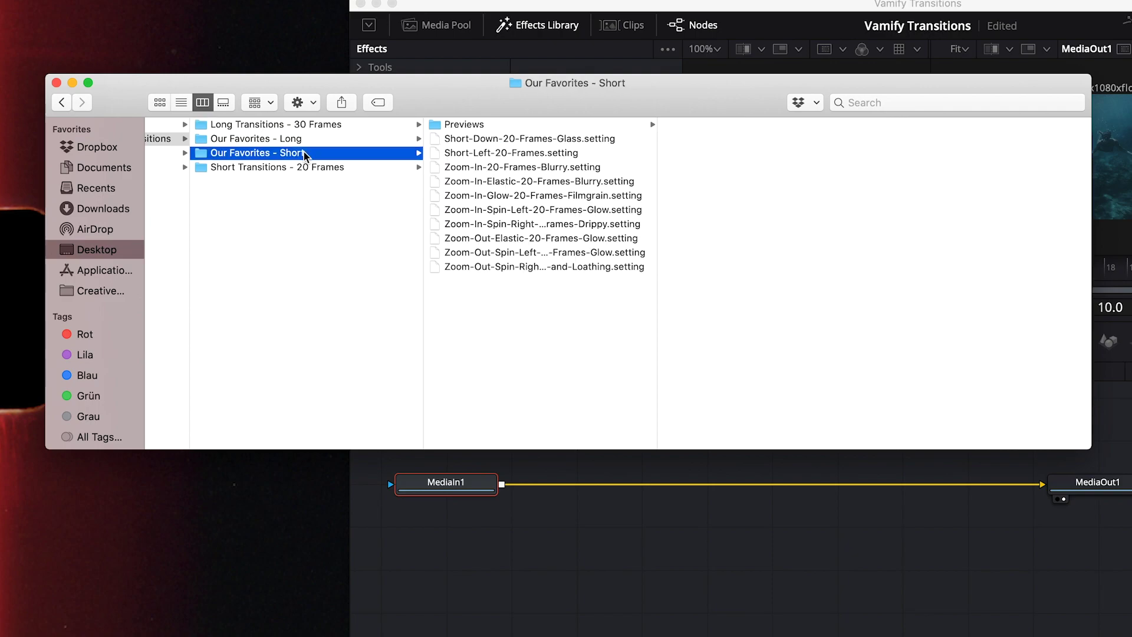
{"action": "left_click", "coordinate": [599, 127]}
{"action": "left_click", "coordinate": [700, 121]}
{"action": "key", "text": "space"}
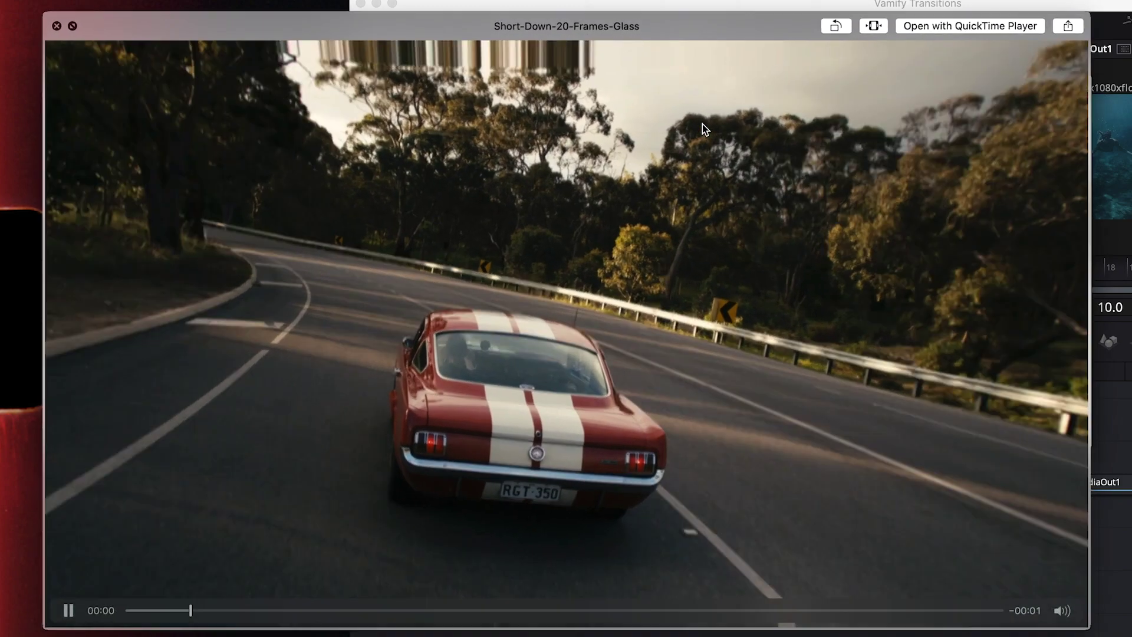
Preview Short-Left, the 20-frame zoom-in variants, Spin-Left Glow and Spin-Right Drippy.
{"action": "key", "text": "Down"}
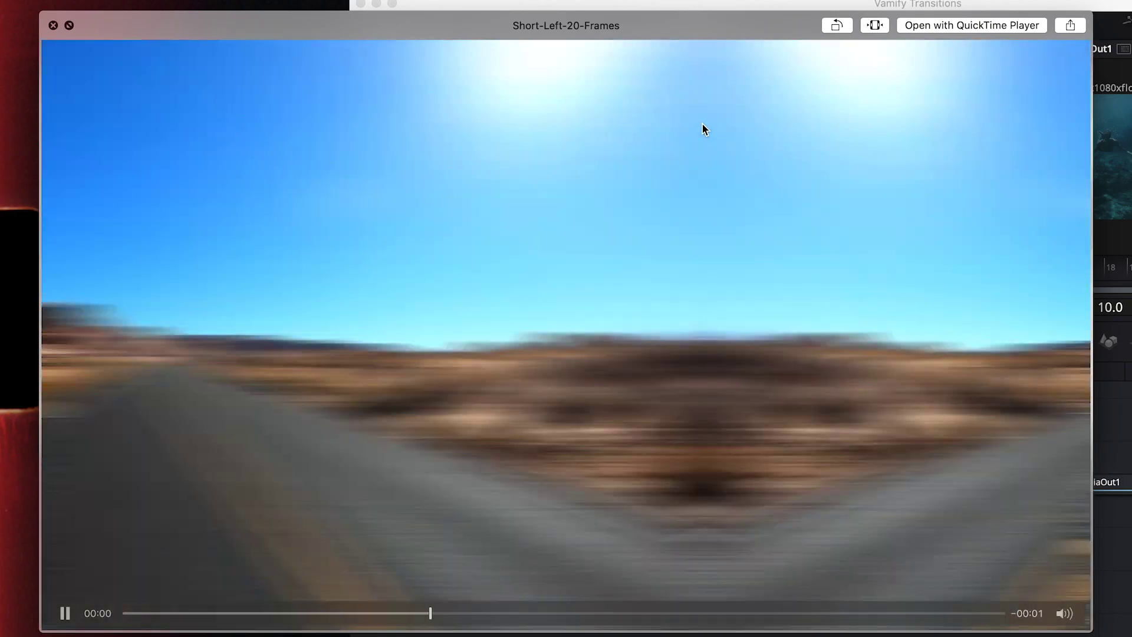
{"action": "key", "text": "Down"}
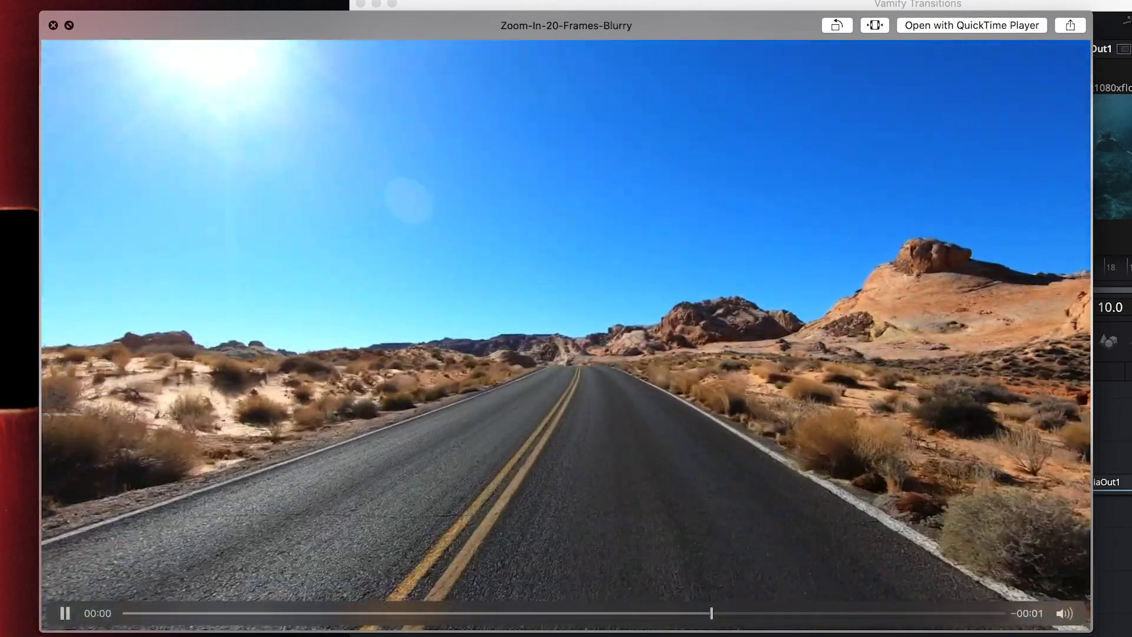
{"action": "key", "text": "Down"}
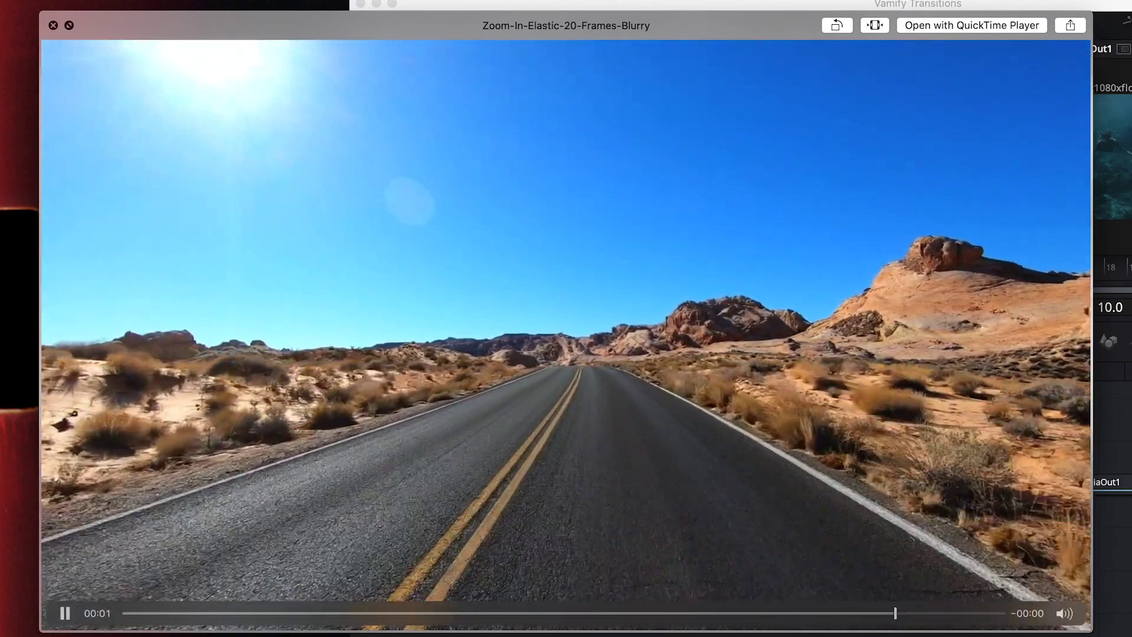
{"action": "key", "text": "Down"}
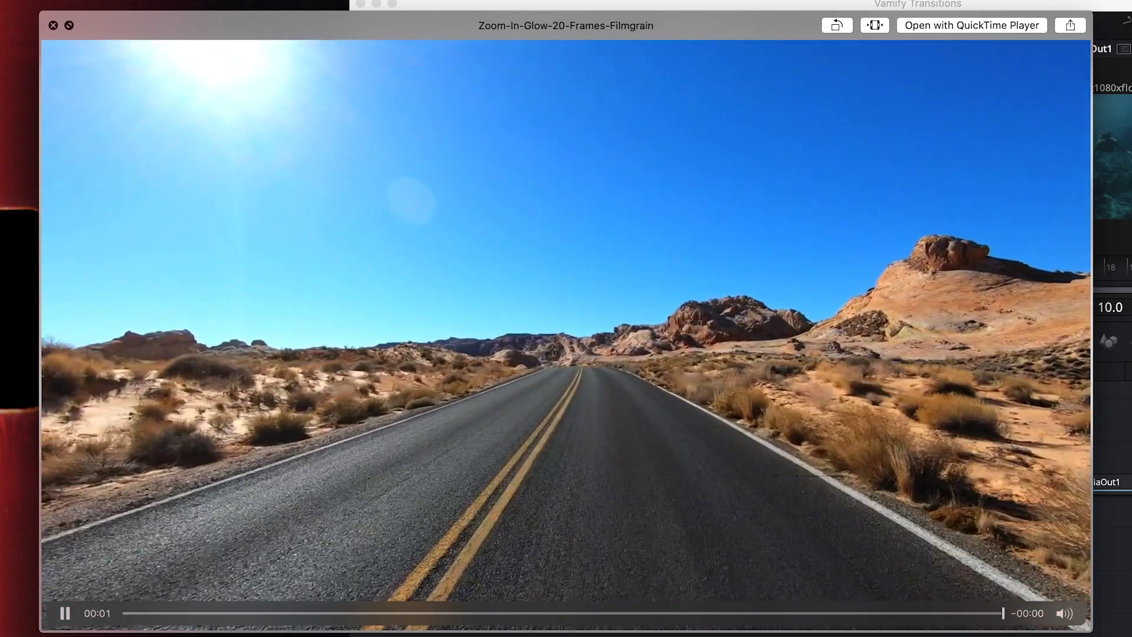
{"action": "key", "text": "Down"}
{"action": "key", "text": "Down"}
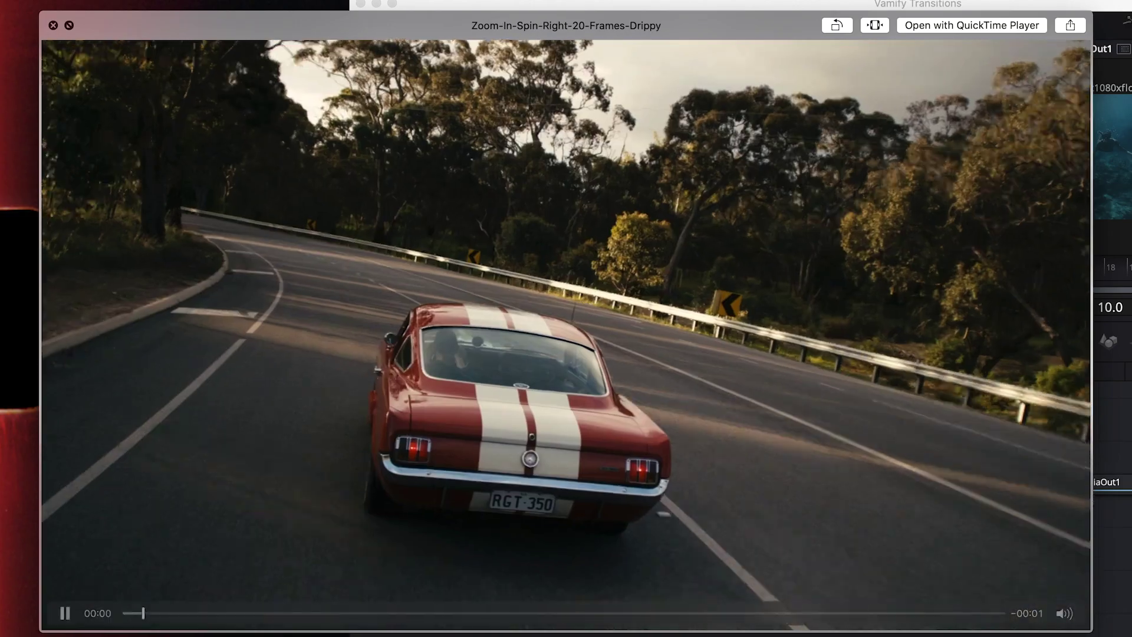
{"action": "key", "text": "Down"}
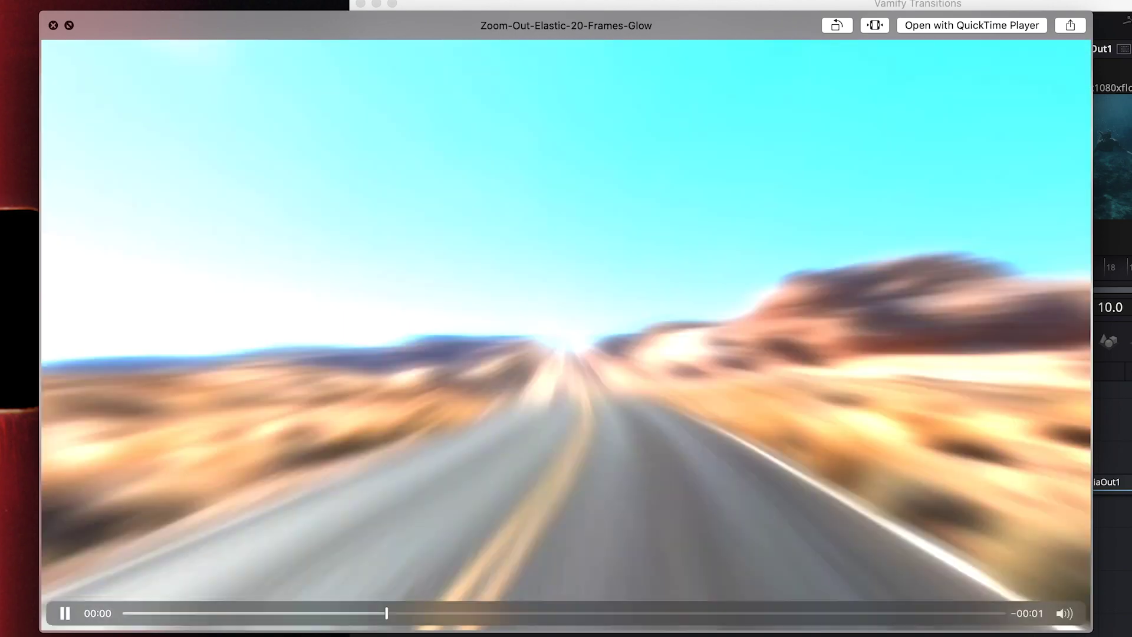
{"action": "key", "text": "space"}
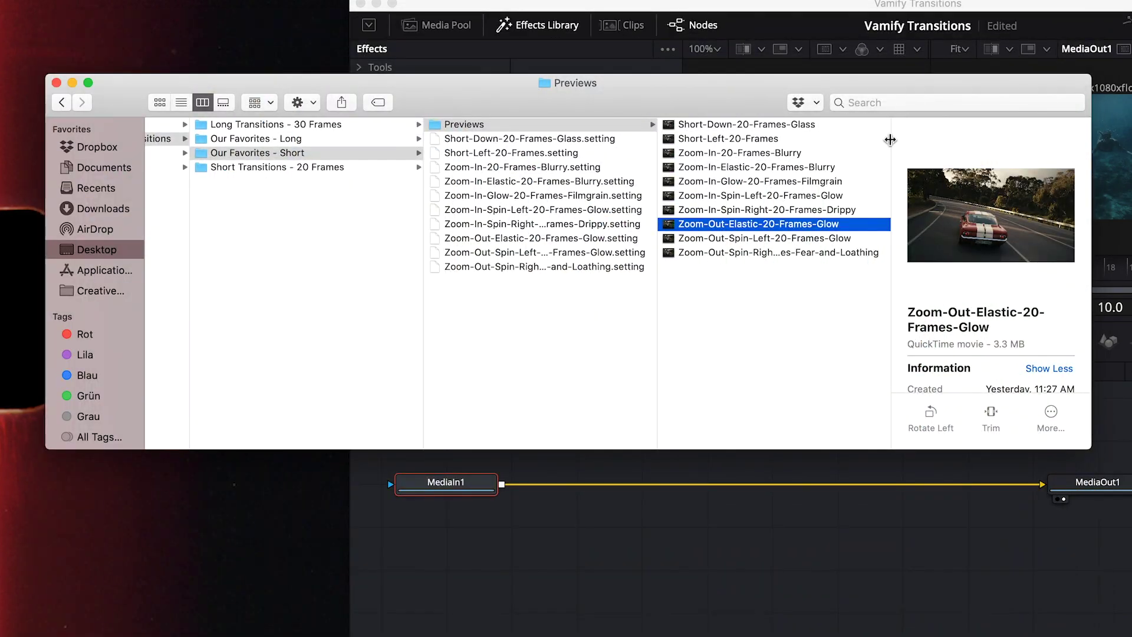
Rewatch Spin-Left-20-Frames-Glow and drag its .setting file into Fusion Clip 1.
{"action": "left_click", "coordinate": [751, 196]}
{"action": "key", "text": "space"}
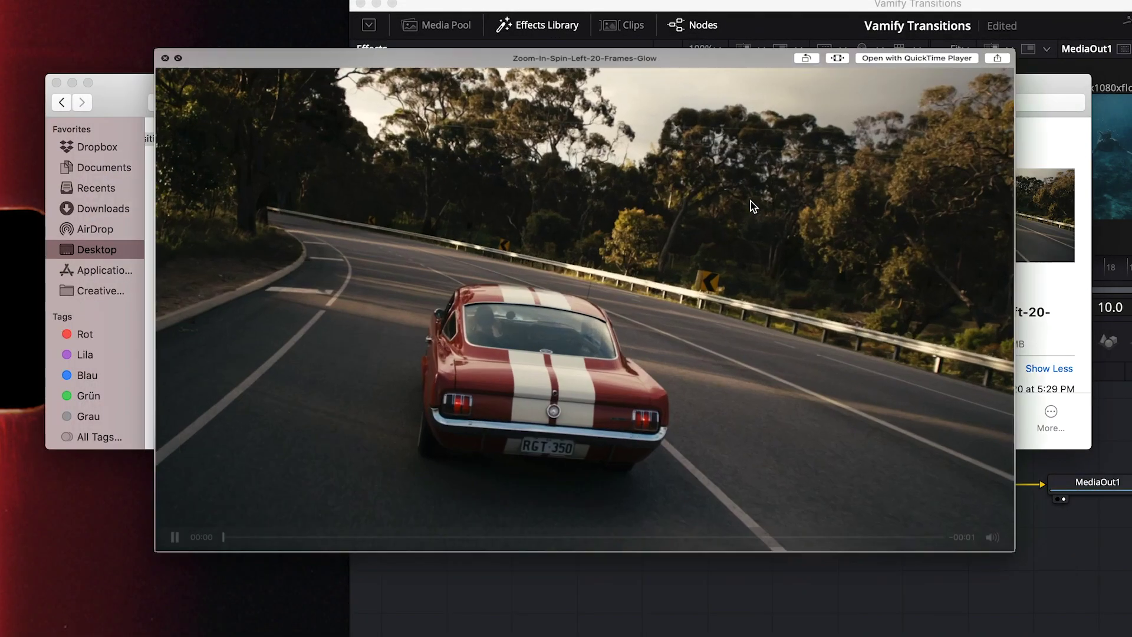
{"action": "key", "text": "space"}
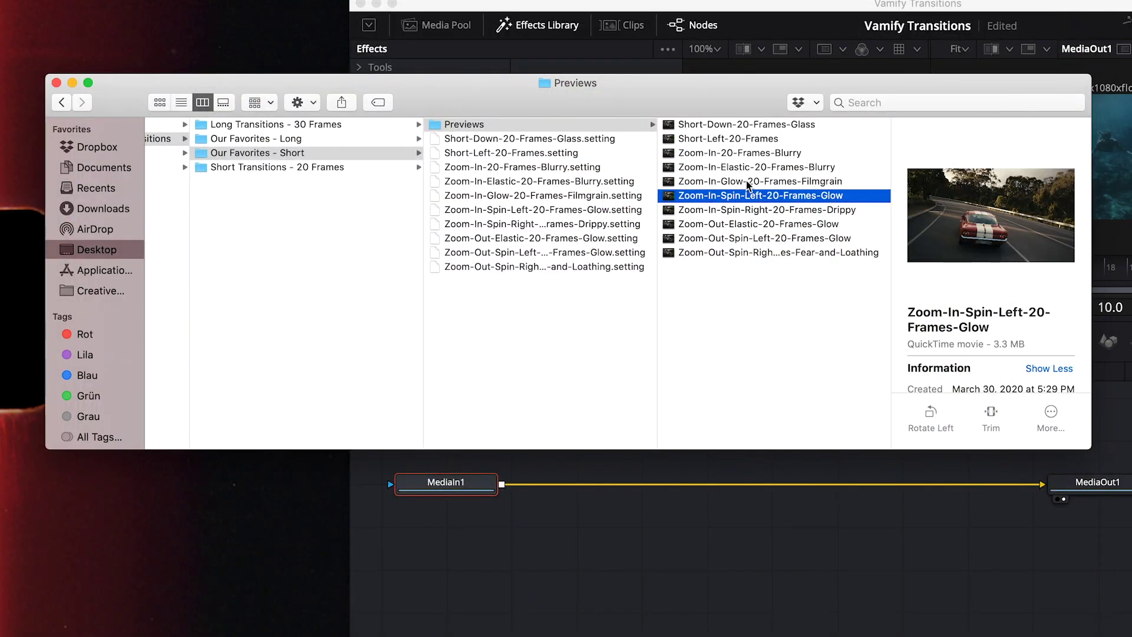
{"action": "left_click_drag", "start_coordinate": [657, 170], "coordinate": [730, 188]}
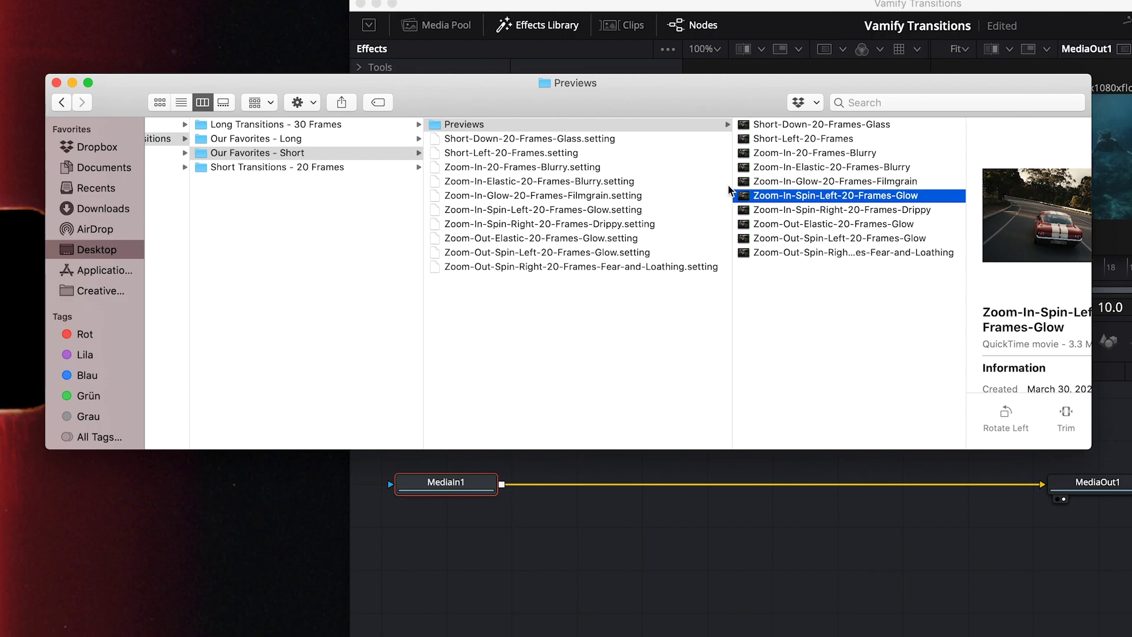
{"action": "left_click", "coordinate": [502, 210]}
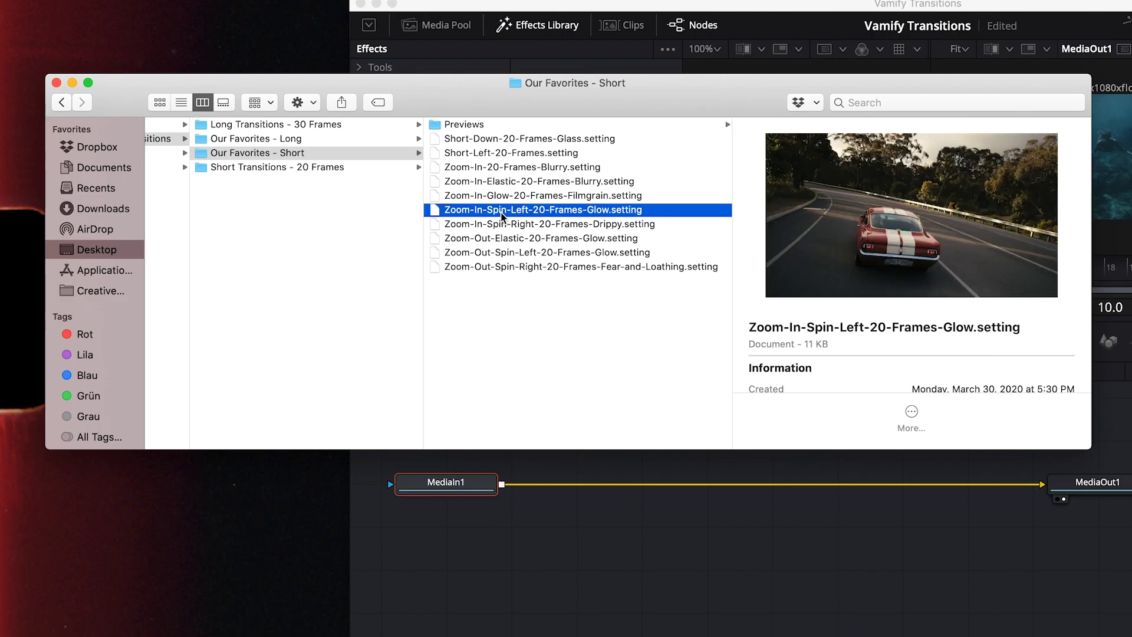
{"action": "left_click_drag", "start_coordinate": [467, 216], "coordinate": [731, 593]}
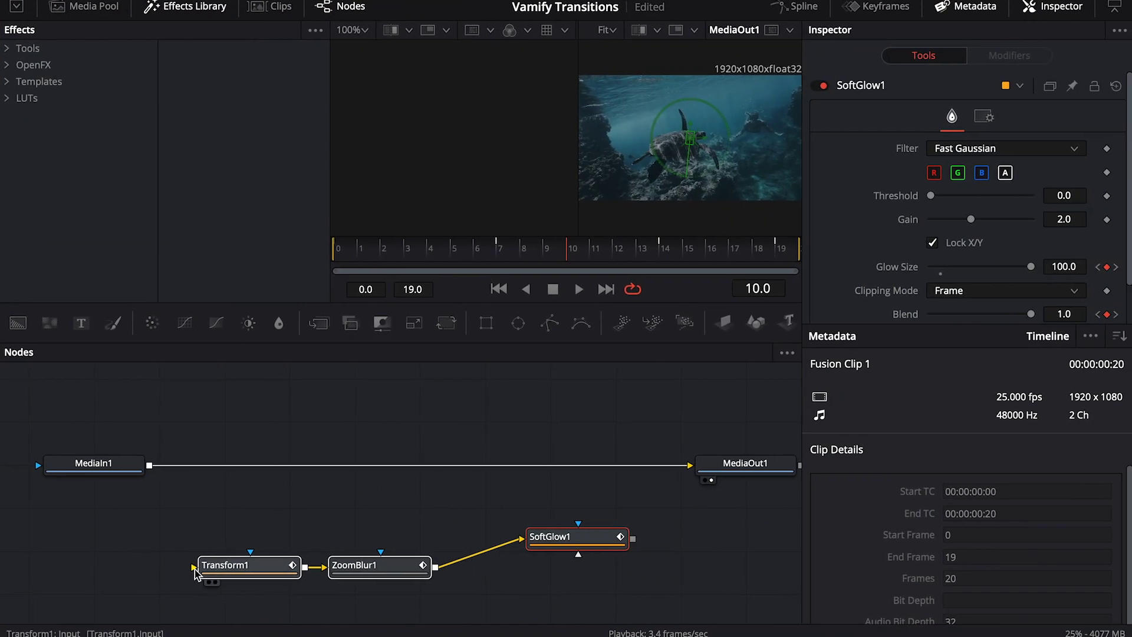
Wire MediaIn1 to Transform1 and SoftGlow1 to MediaOut1, then play the transition.
{"action": "left_click_drag", "start_coordinate": [195, 567], "coordinate": [150, 465]}
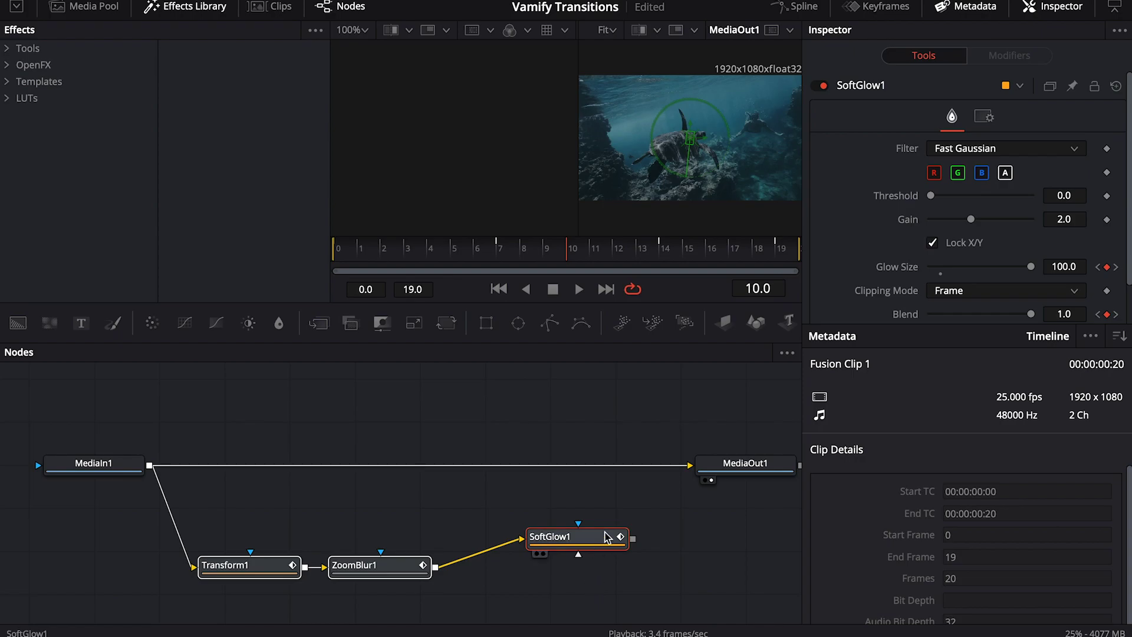
{"action": "left_click_drag", "start_coordinate": [634, 540], "coordinate": [697, 478]}
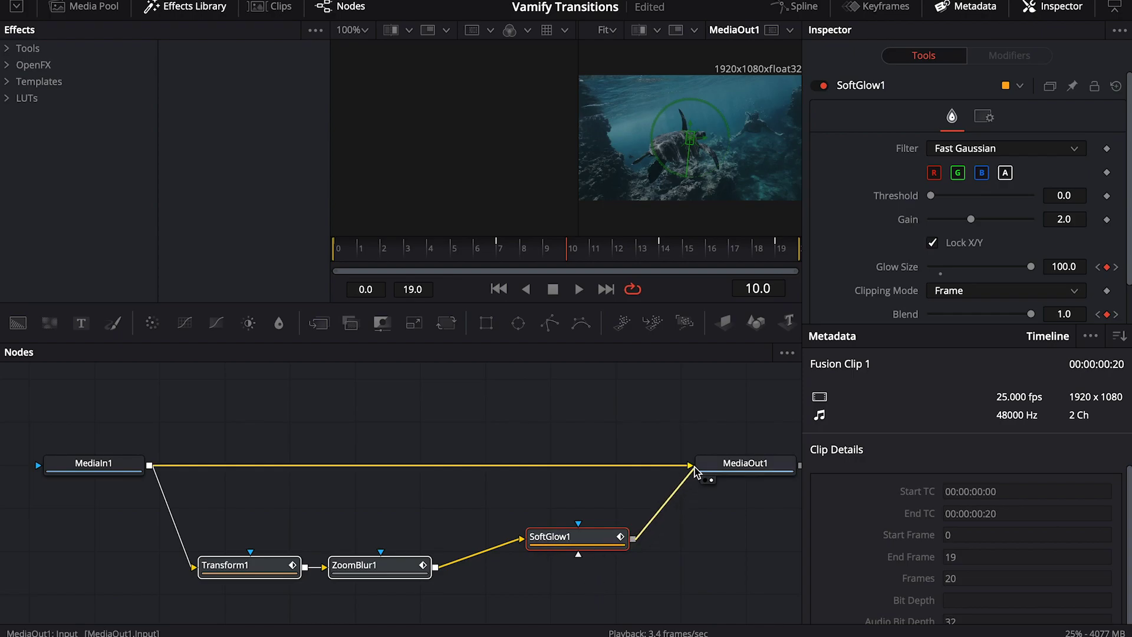
{"action": "left_click", "coordinate": [695, 495]}
{"action": "key", "text": "shift+4"}
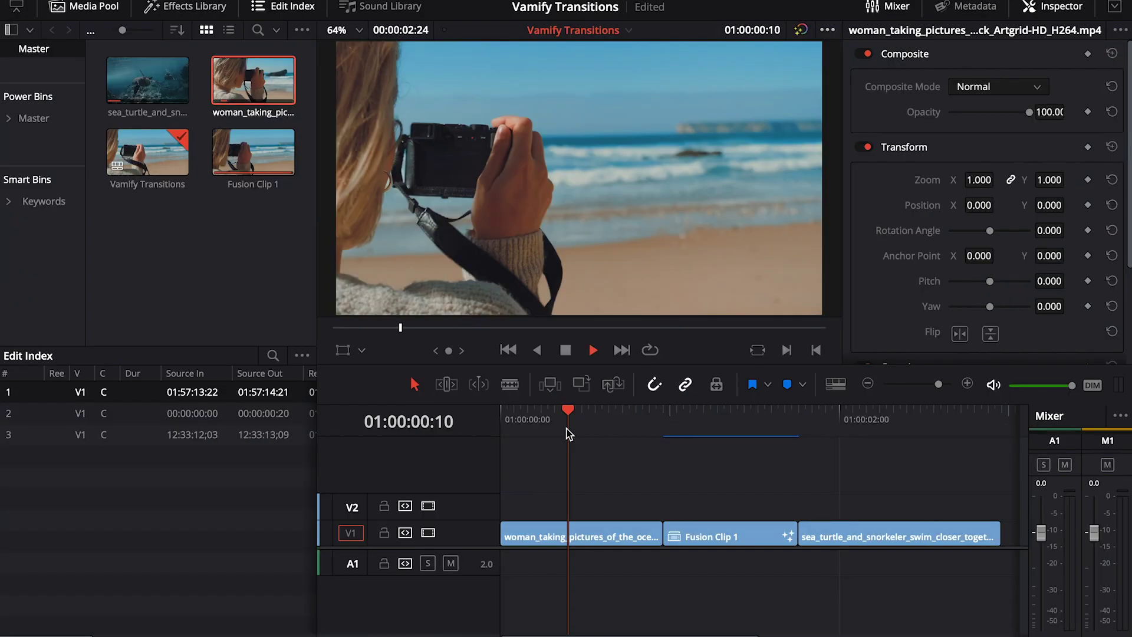
{"action": "key", "text": "space"}
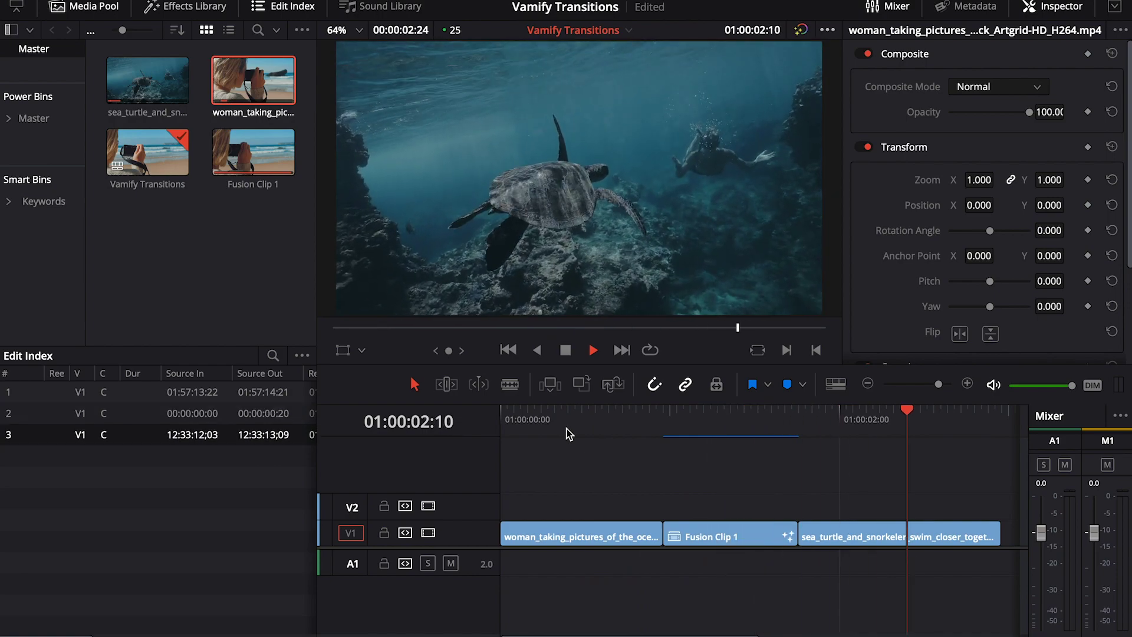
{"action": "left_click", "coordinate": [567, 429]}
{"action": "left_click", "coordinate": [513, 428]}
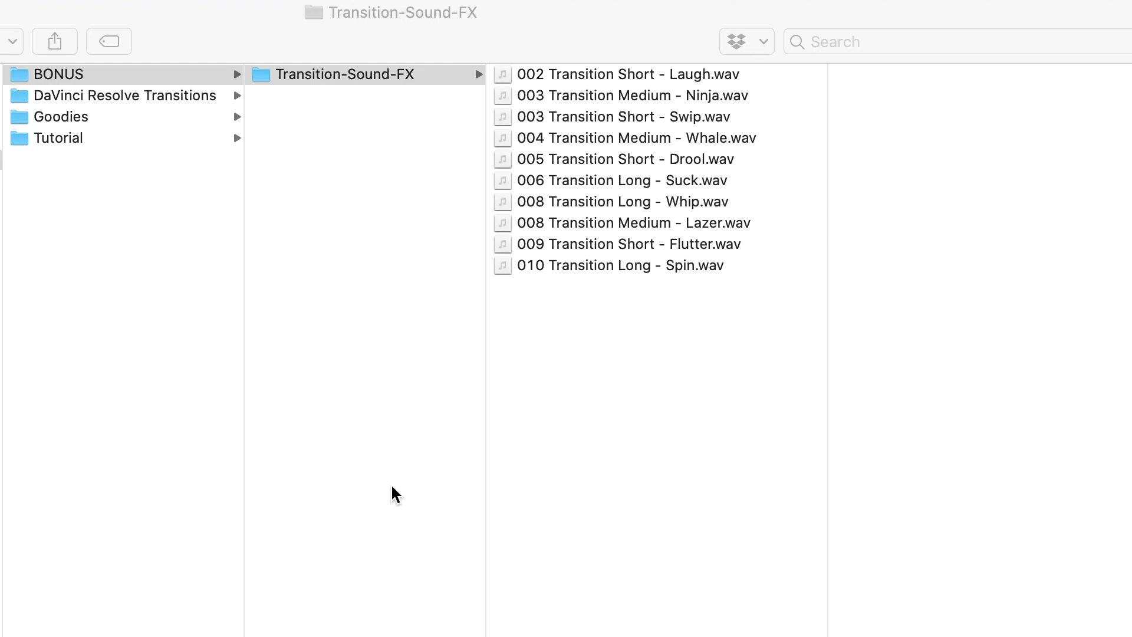
Browse between the DaVinci Resolve Transitions and Goodies folders in Finder column view.
{"action": "left_click", "coordinate": [141, 94]}
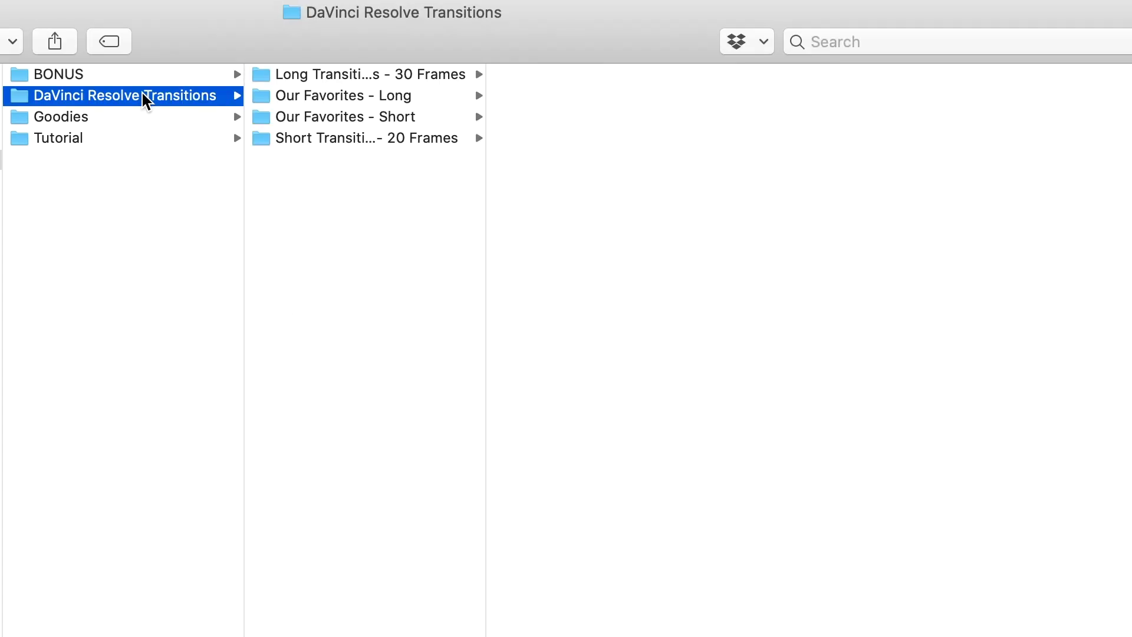
{"action": "key", "text": "Down"}
{"action": "key", "text": "Up"}
{"action": "key", "text": "Down"}
{"action": "key", "text": "Down"}
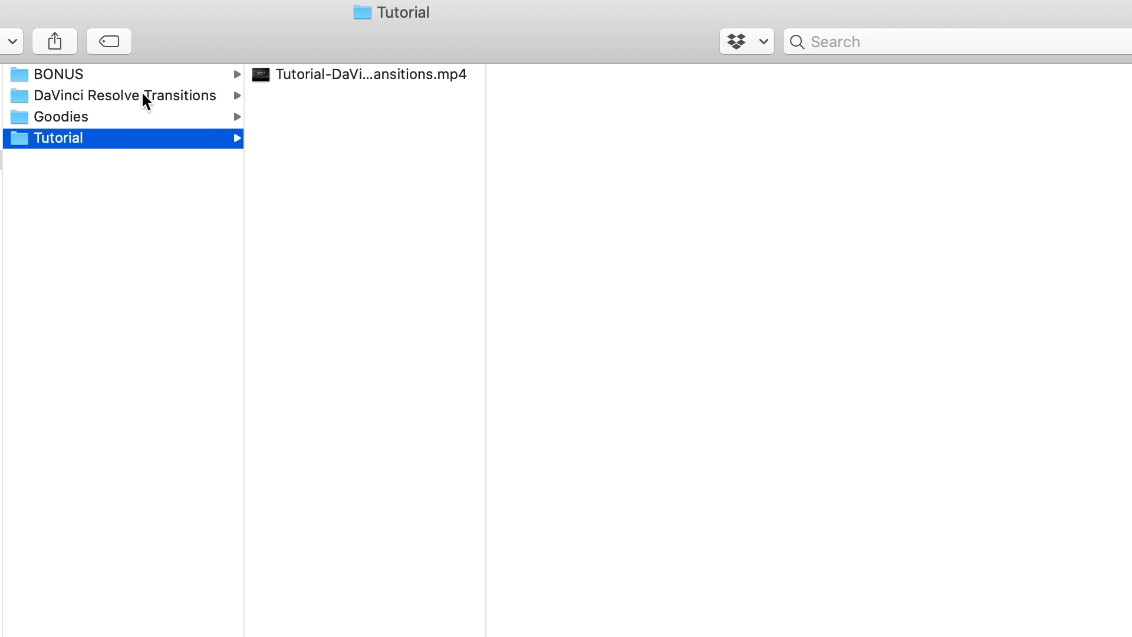
{"action": "key", "text": "Up"}
{"action": "key", "text": "Up"}
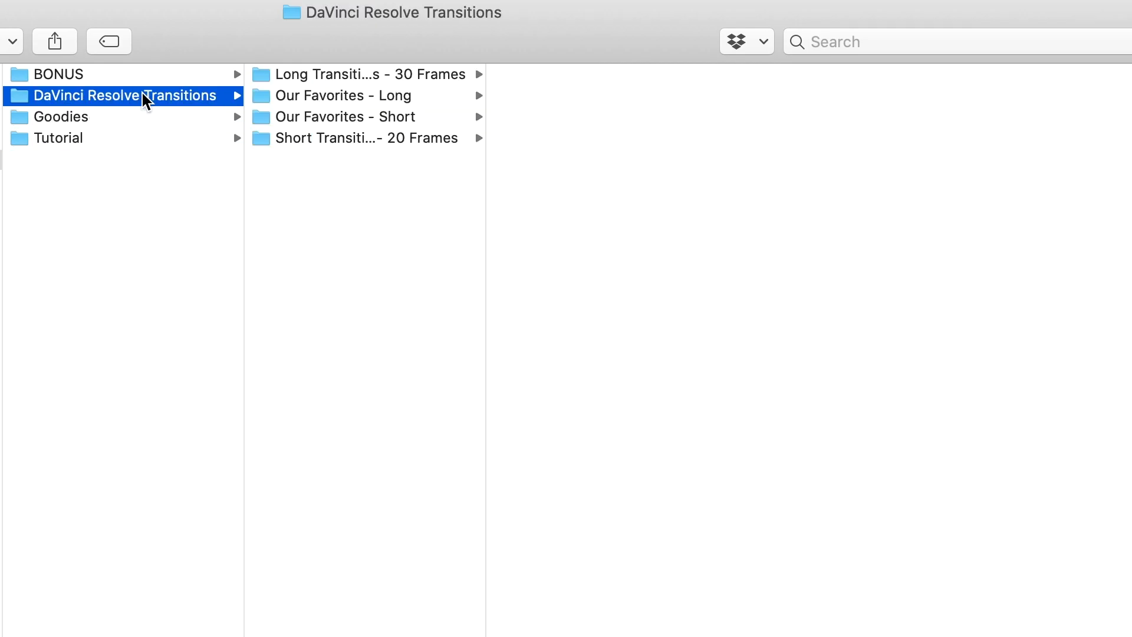
{"action": "key", "text": "Up"}
Preview the Transition-Sound-FX wavs: Laugh, Whale, then 008 Transition Long - Whip.
{"action": "key", "text": "Right"}
{"action": "key", "text": "Right"}
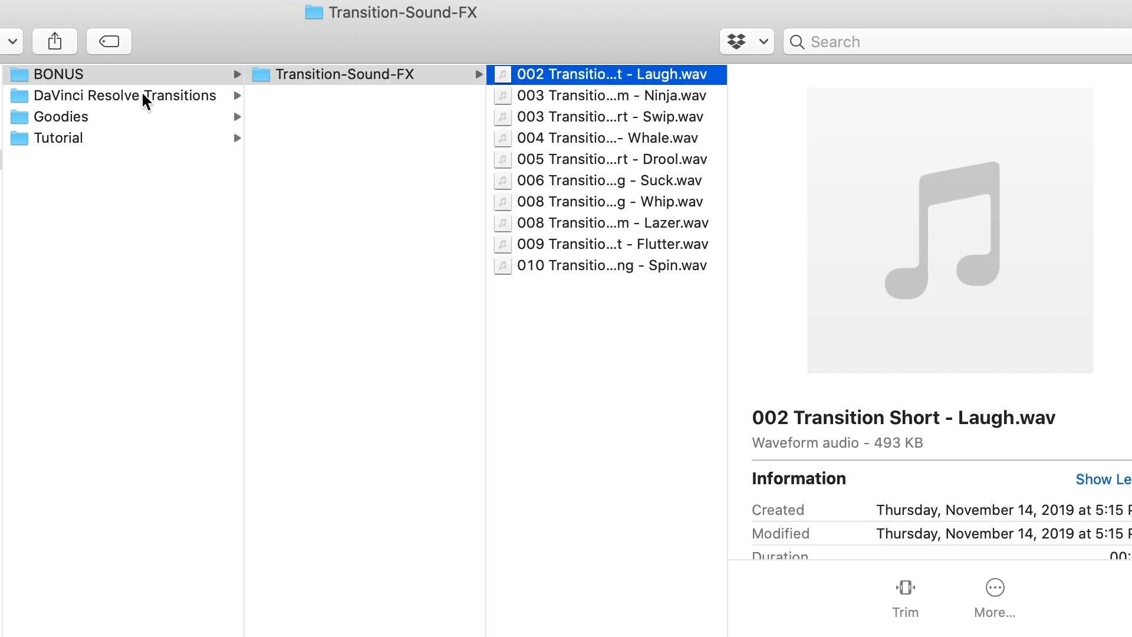
{"action": "key", "text": "Down"}
{"action": "key", "text": "Down"}
{"action": "key", "text": "Down"}
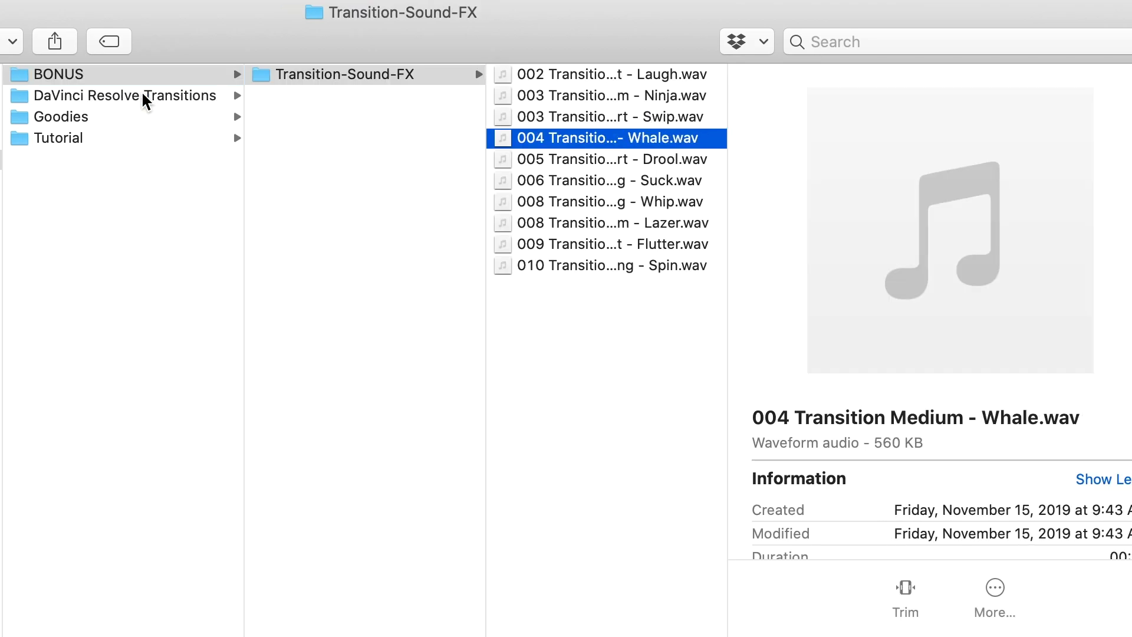
{"action": "key", "text": "Down"}
{"action": "key", "text": "Down"}
{"action": "key", "text": "Down"}
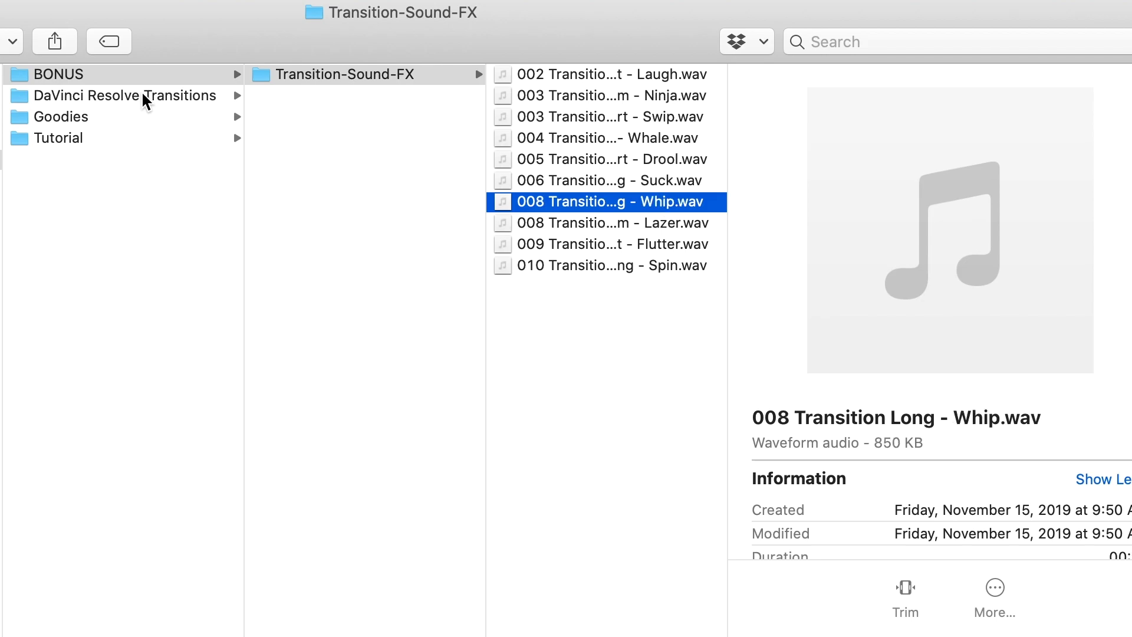
{"action": "key", "text": "Down"}
{"action": "key", "text": "Down"}
{"action": "key", "text": "Down"}
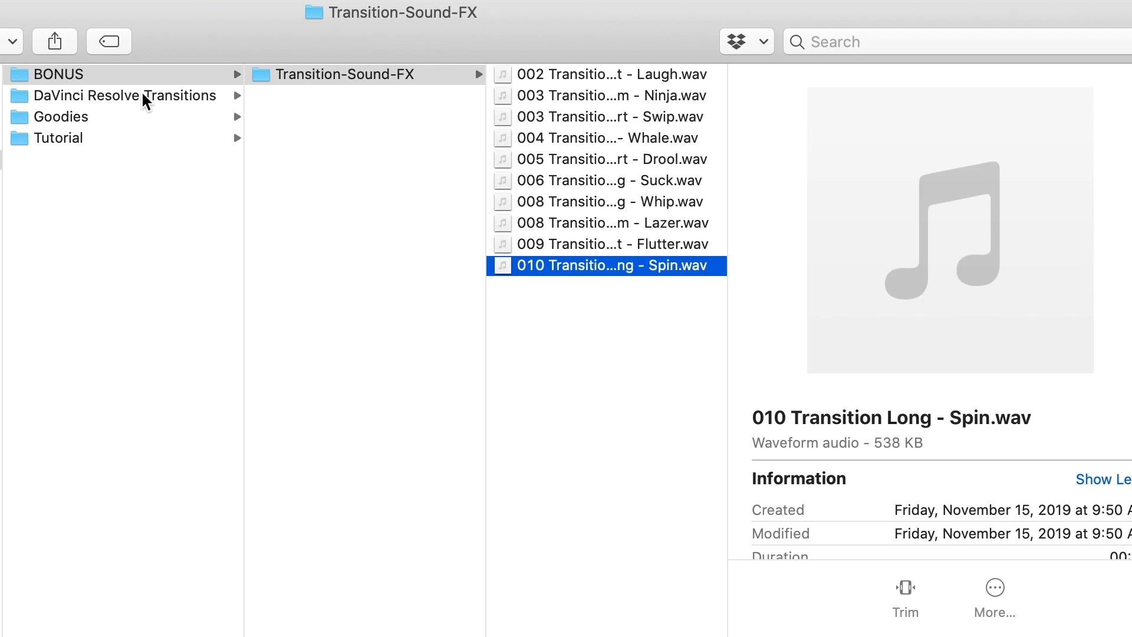